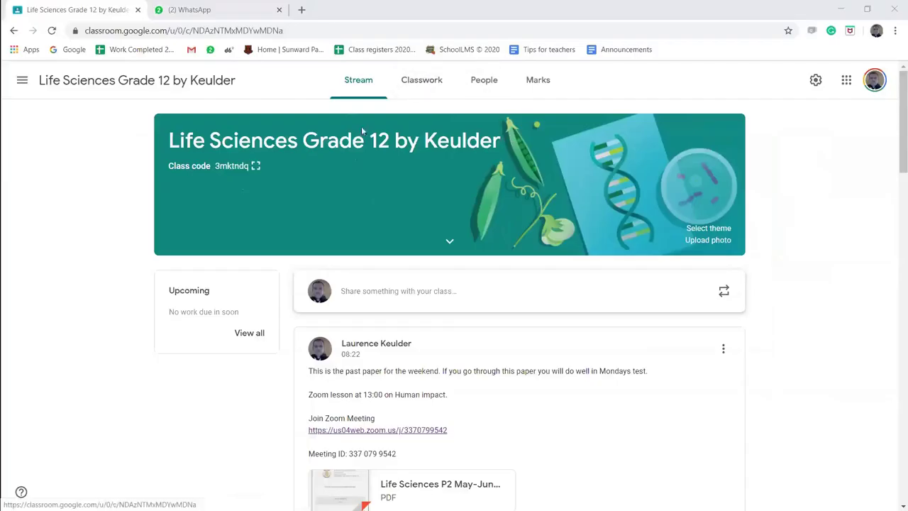
Create a quiz assignment titled "Example test" in the Life Sciences Grade 12 classwork.
left_click(428, 82)
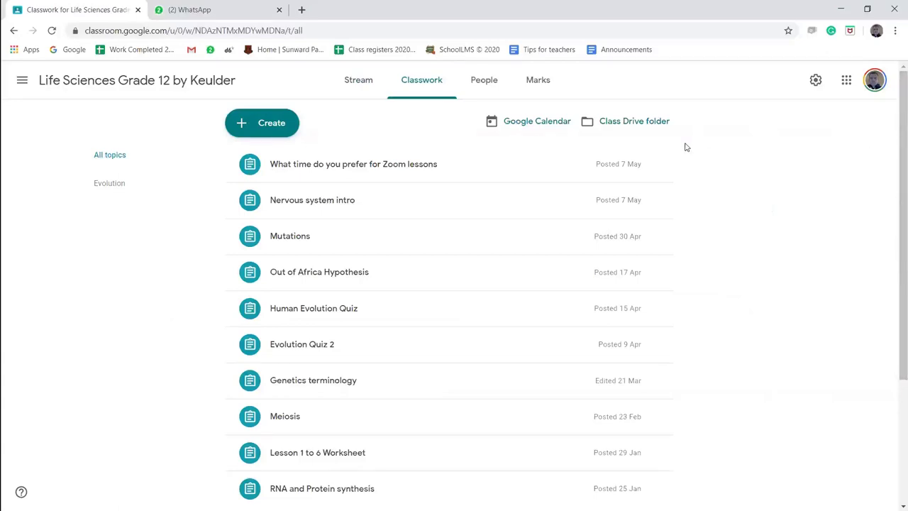
left_click(271, 125)
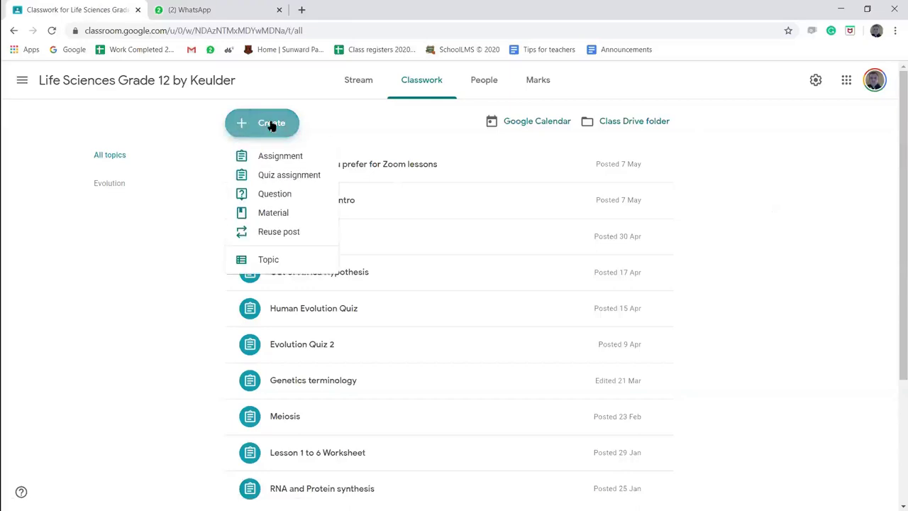
left_click(277, 178)
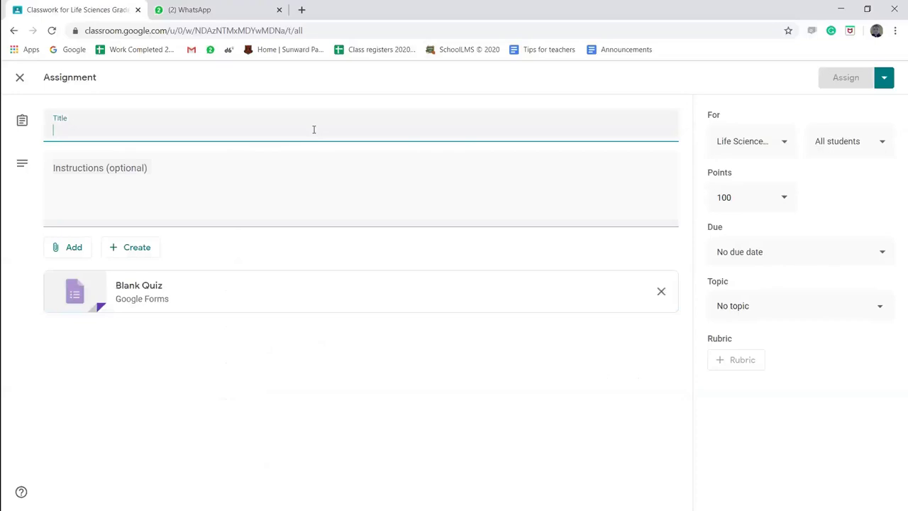
type("Example")
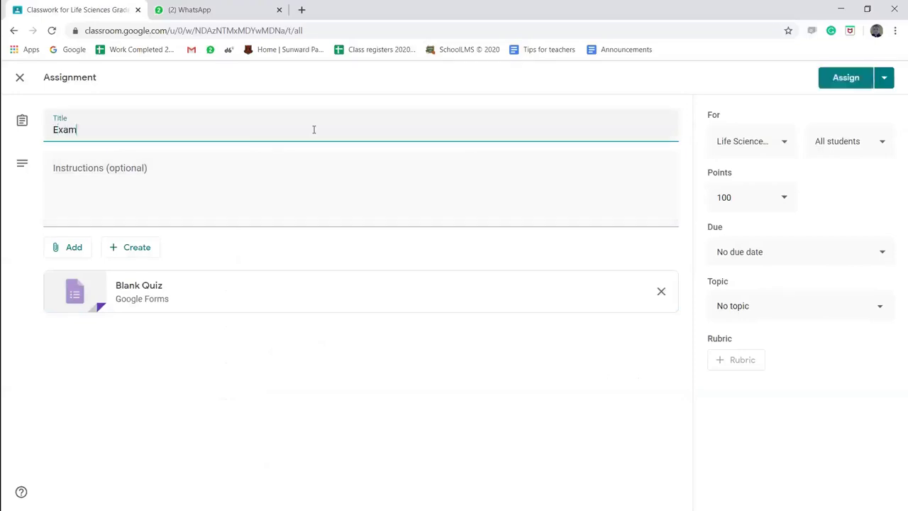
type(" test")
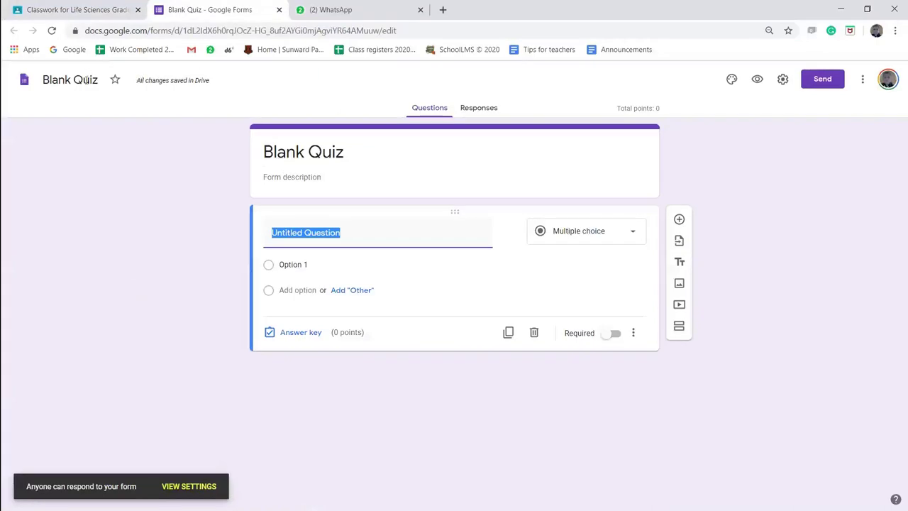
Rename the attached blank quiz form file as "eXAMPLE TEST".
left_click(350, 156)
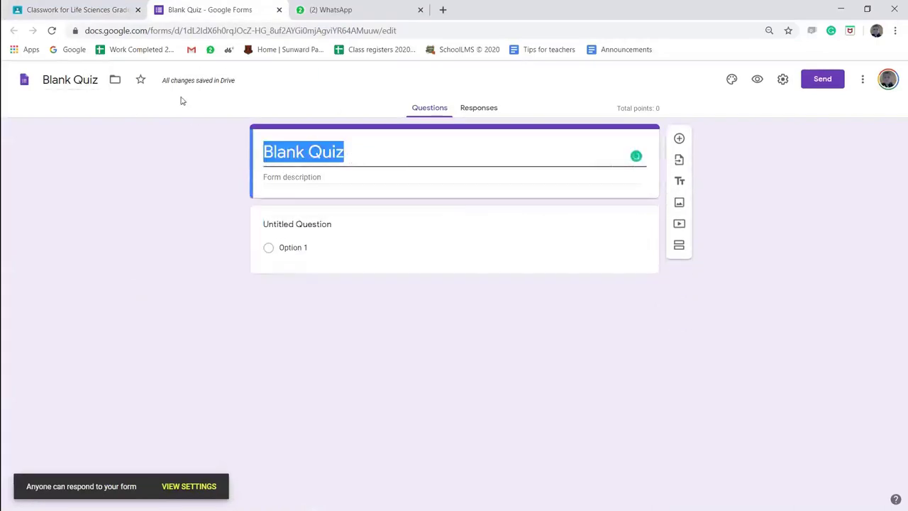
left_click(69, 79)
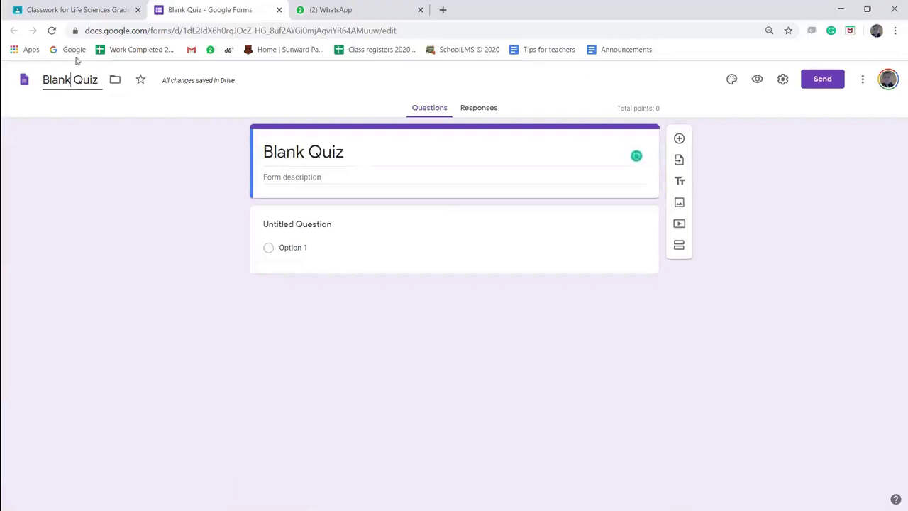
left_click_drag(98, 79, 39, 81)
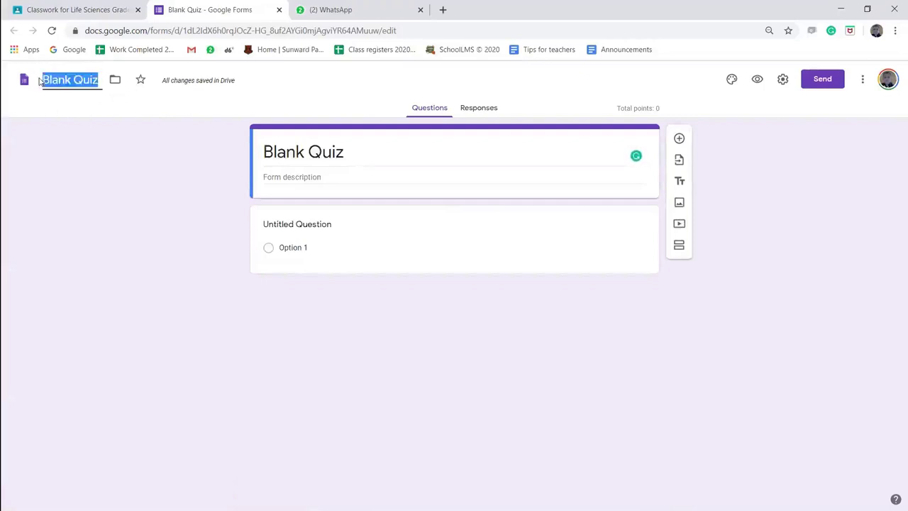
type("eXAMPLE")
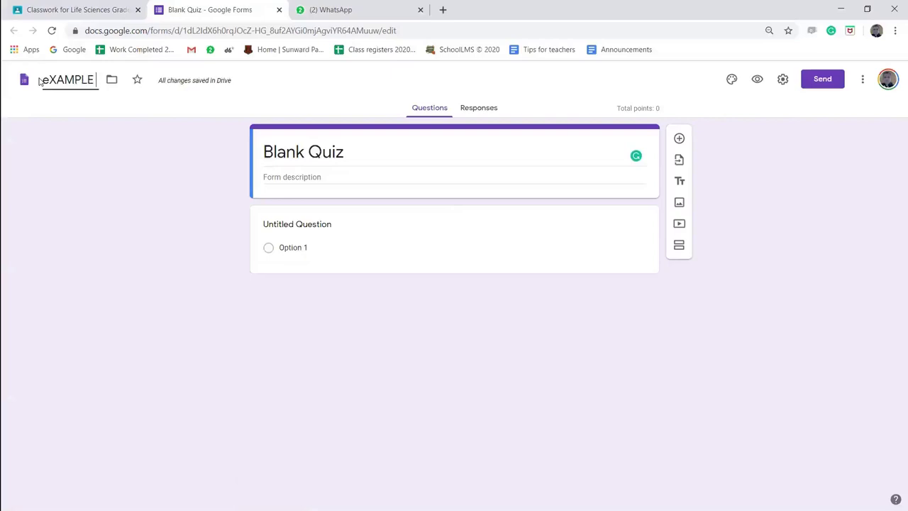
type(" TEST")
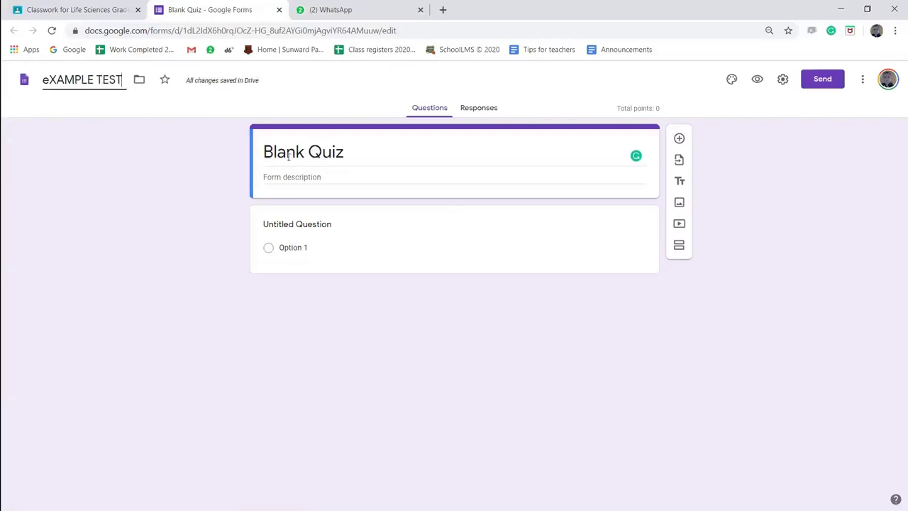
Replace the form's heading with "Example test".
triple_click(289, 157)
type("Exsampe")
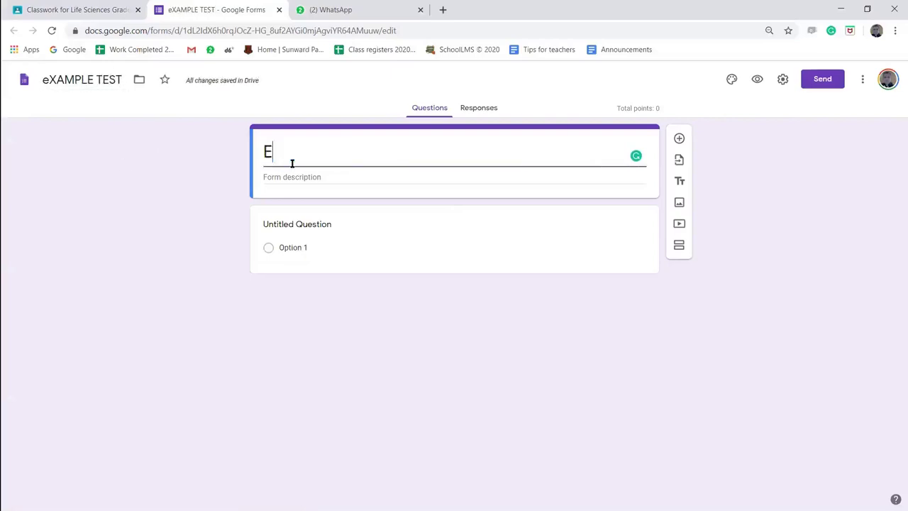
key("BackSpace")
key("BackSpace")
key("BackSpace")
key("BackSpace")
key("BackSpace")
type("ample test")
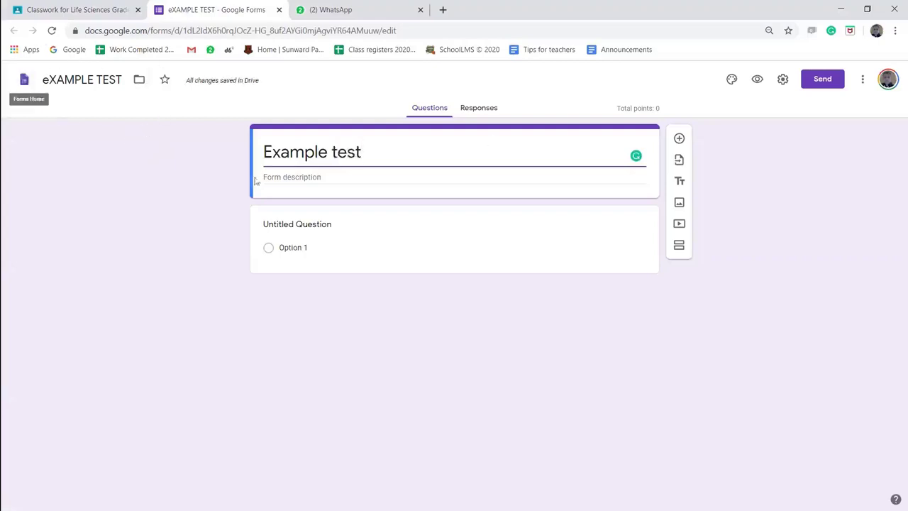
left_click(371, 204)
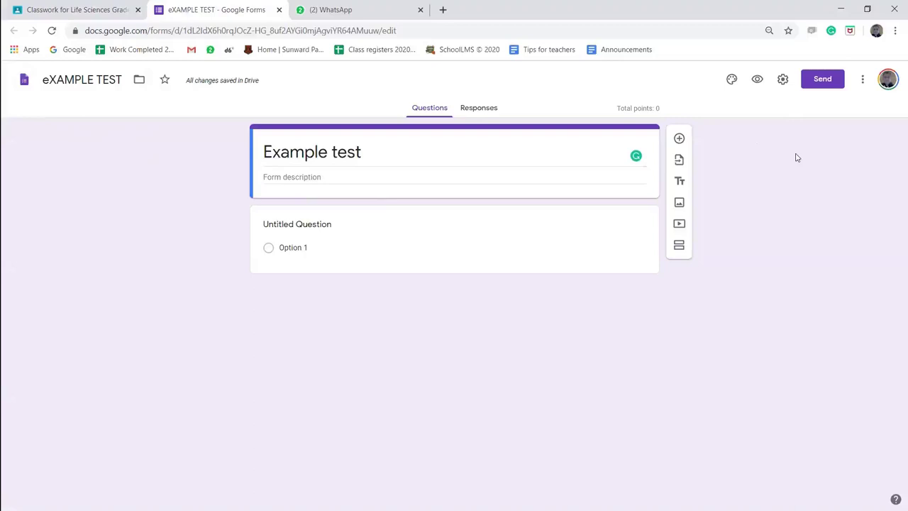
Turn on collecting respondents' email addresses for the form and save the settings.
left_click(782, 79)
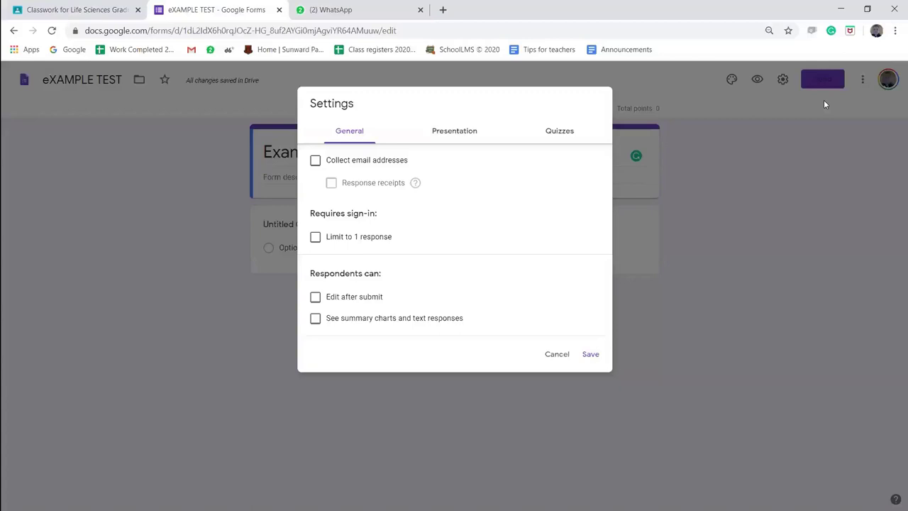
left_click(315, 161)
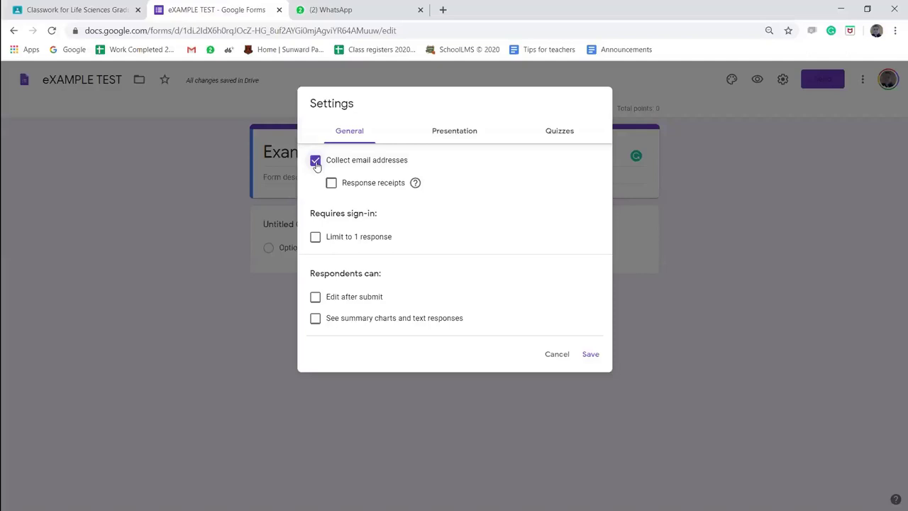
left_click(589, 360)
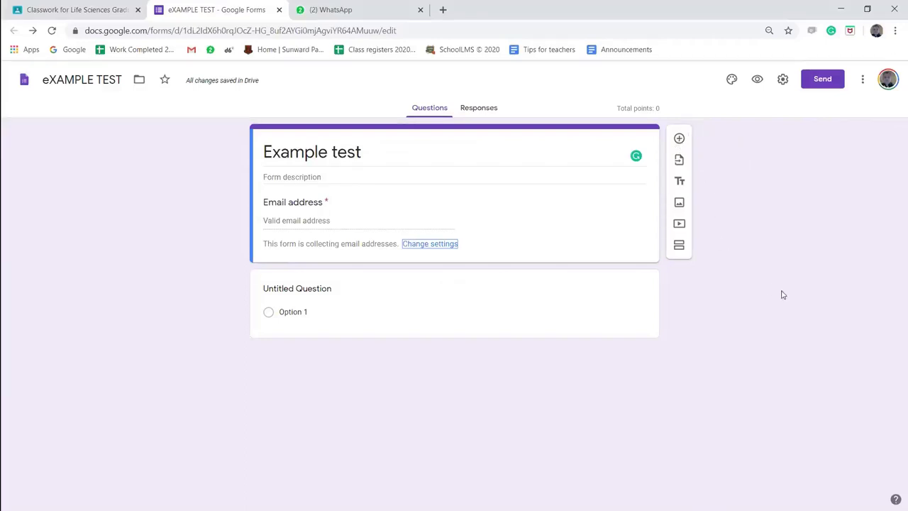
Add a question labelled "Surname" with the Short answer type below the form header.
left_click(679, 139)
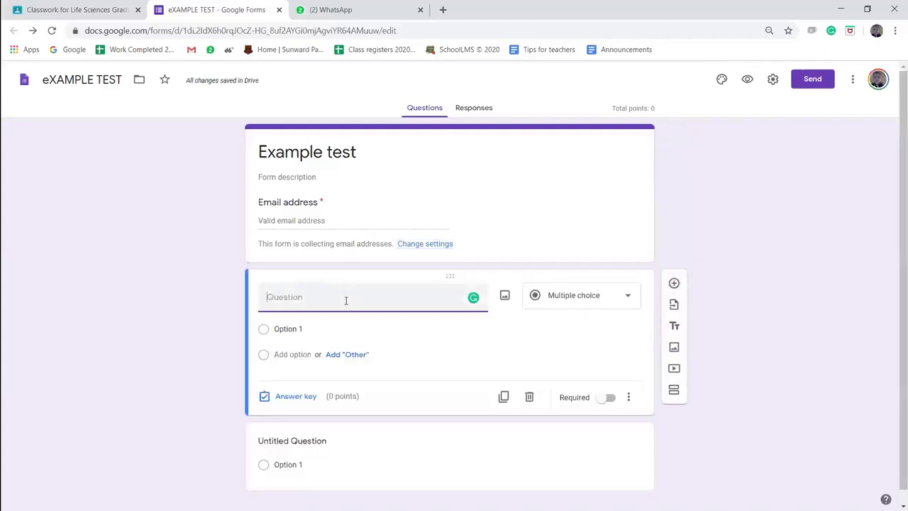
type("Surname")
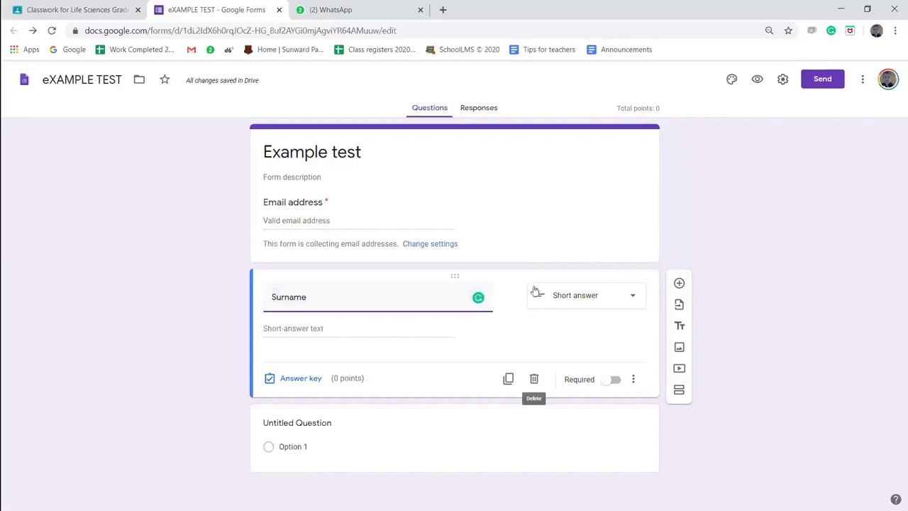
left_click(633, 300)
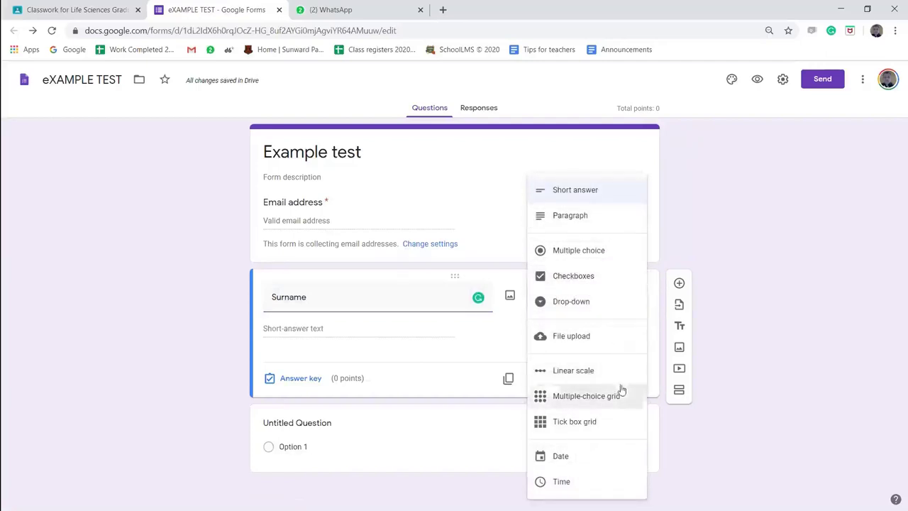
left_click(608, 192)
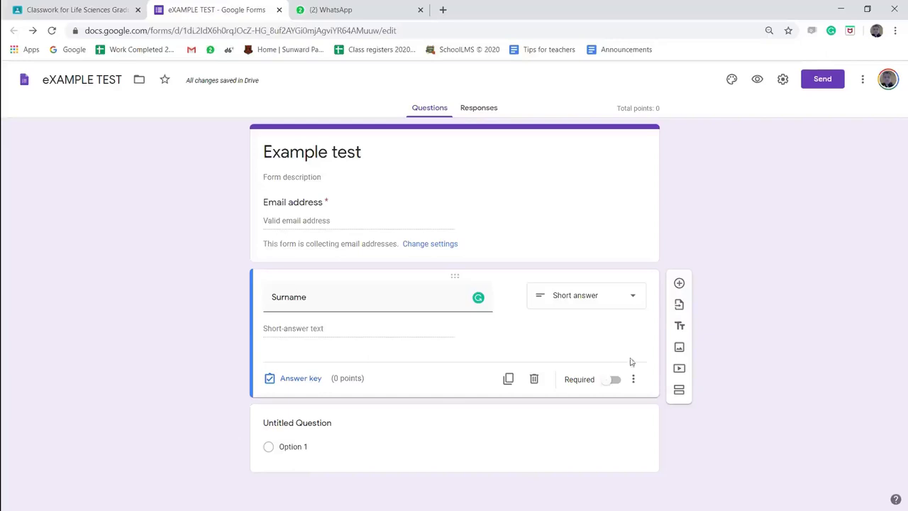
Add a question labelled "Name" with the Short answer type after the Surname question.
left_click(679, 283)
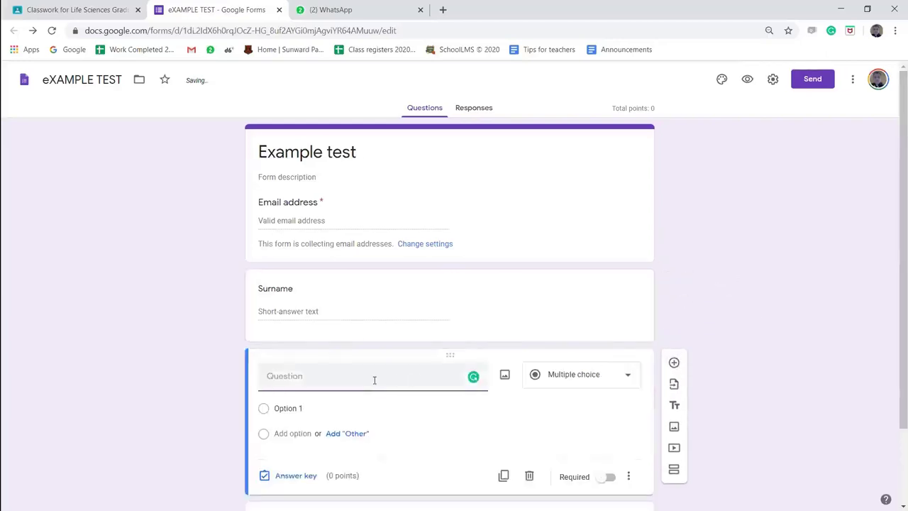
type("Name")
left_click(627, 375)
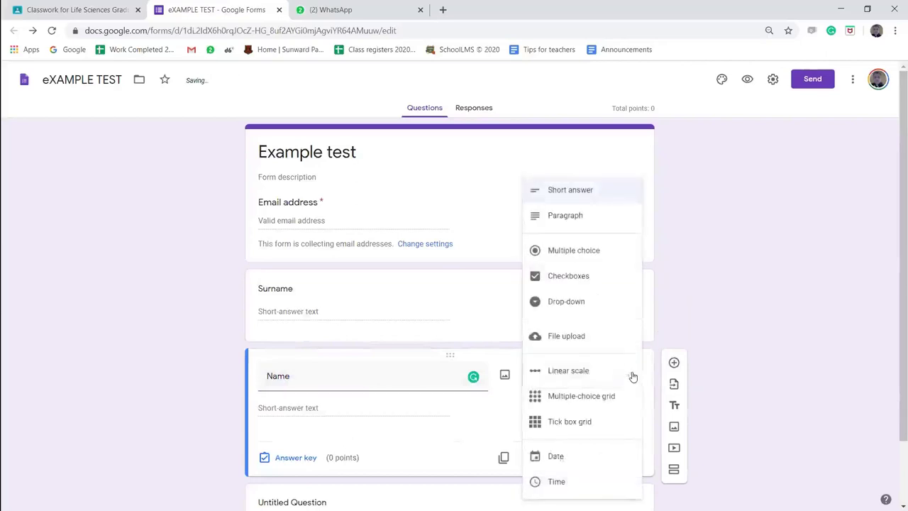
left_click(598, 193)
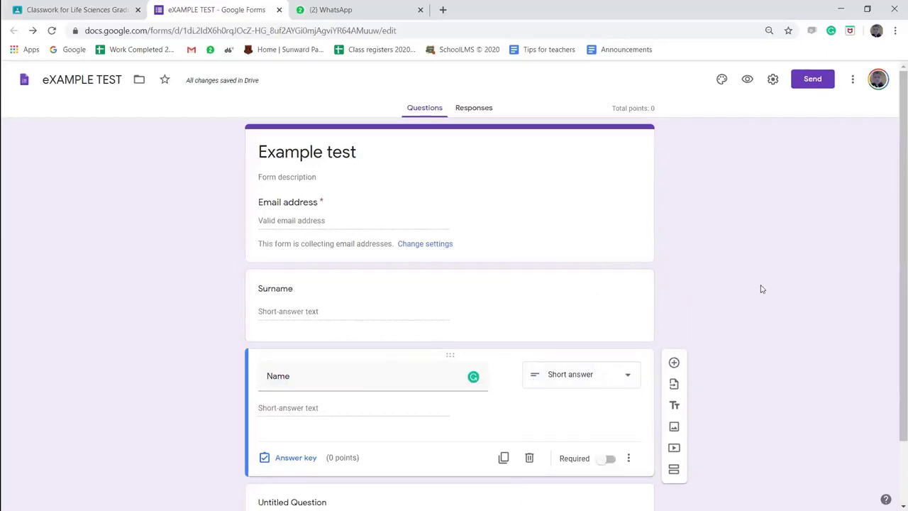
Add a multiple-choice question after Name with the text "IS it cold today".
scroll(760, 289, "down", 1)
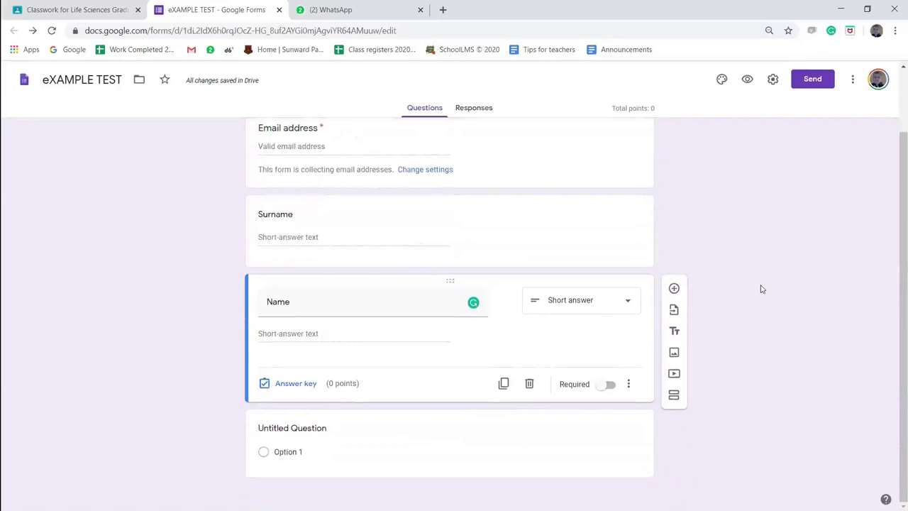
left_click(674, 288)
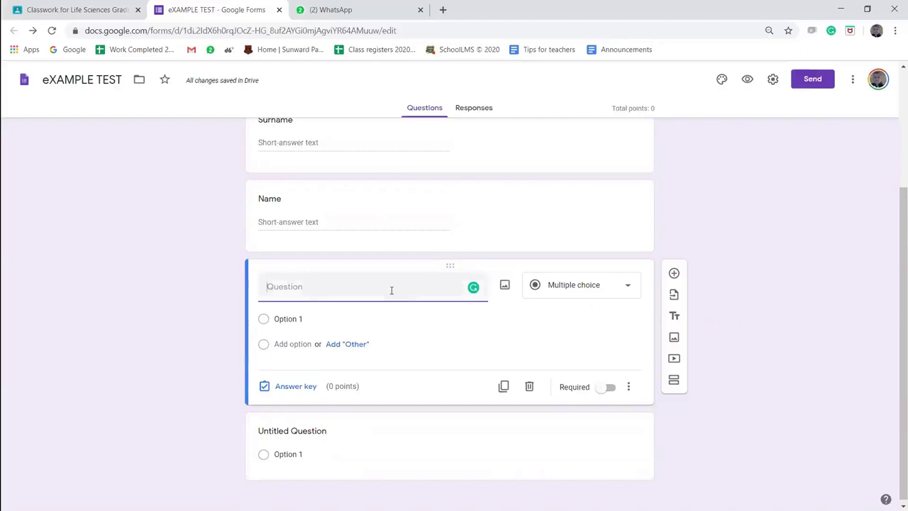
type("Ar")
key("BackSpace")
key("BackSpace")
key("BackSpace")
type("IS it")
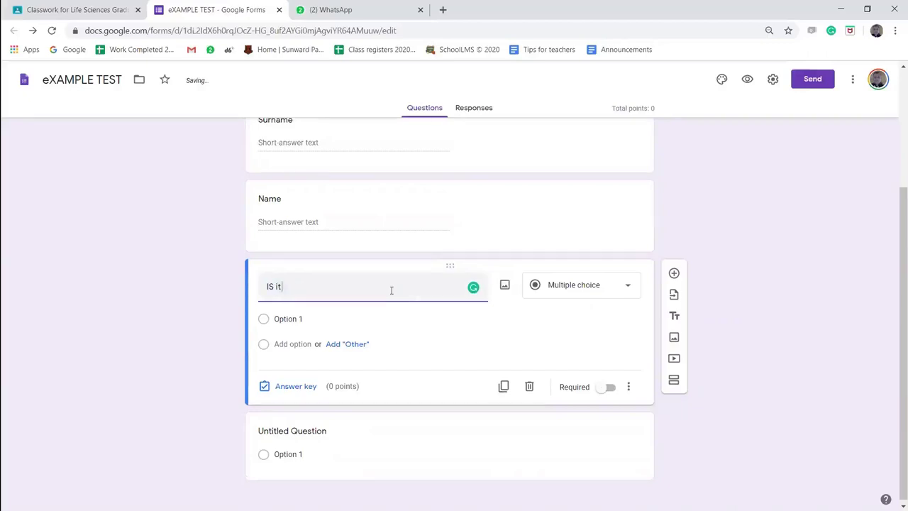
type(" cold today")
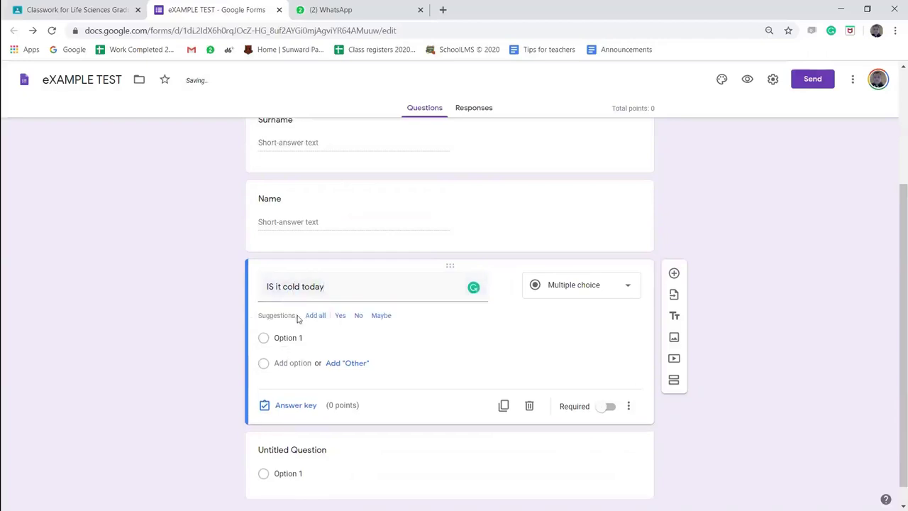
Give the multiple-choice question the options Yes, No and Maybe, and correct its first word to "Is".
left_click(295, 336)
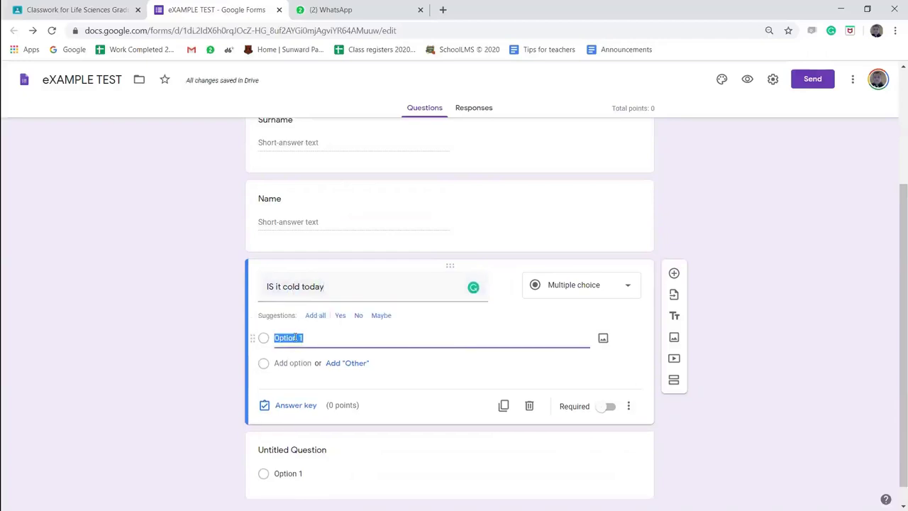
type("YE")
key("BackSpace")
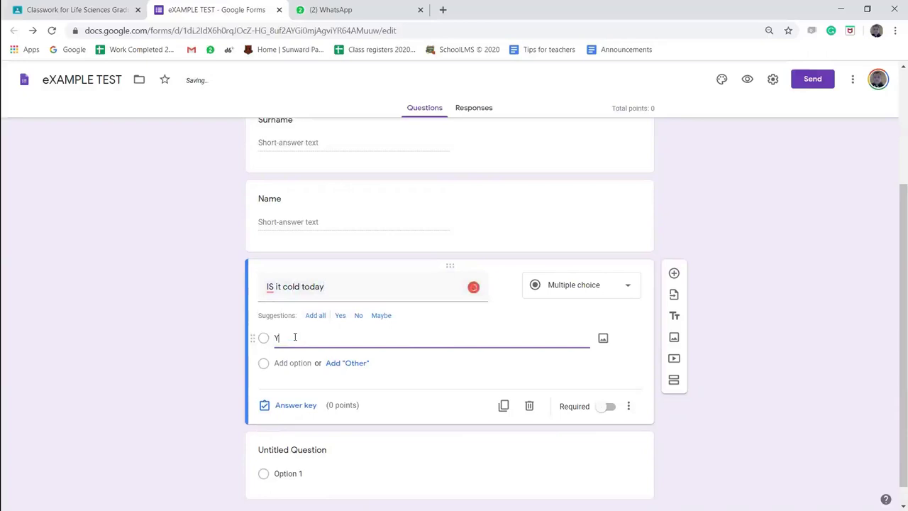
type("es")
left_click(290, 363)
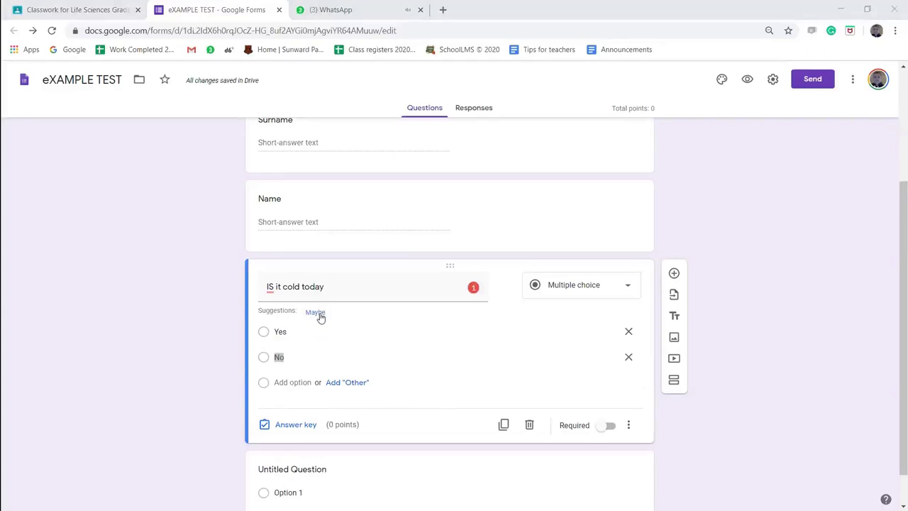
left_click(316, 312)
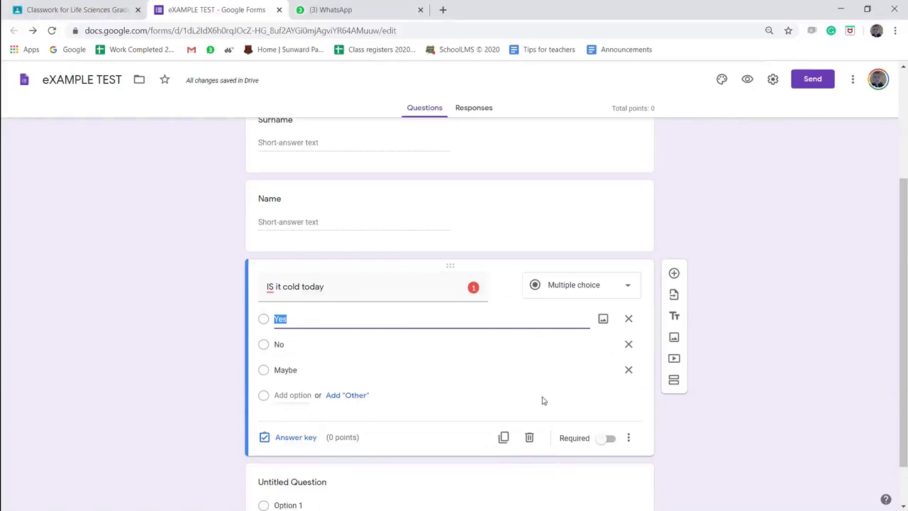
left_click(274, 287)
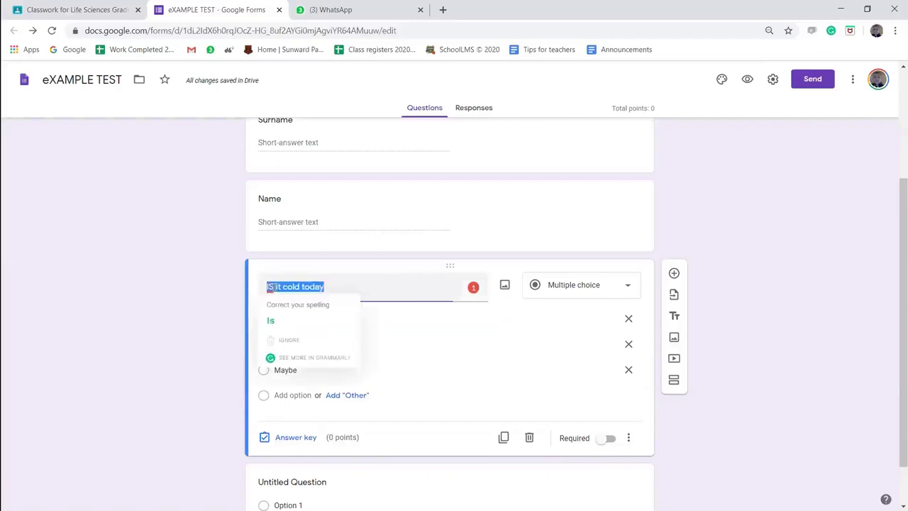
left_click(270, 320)
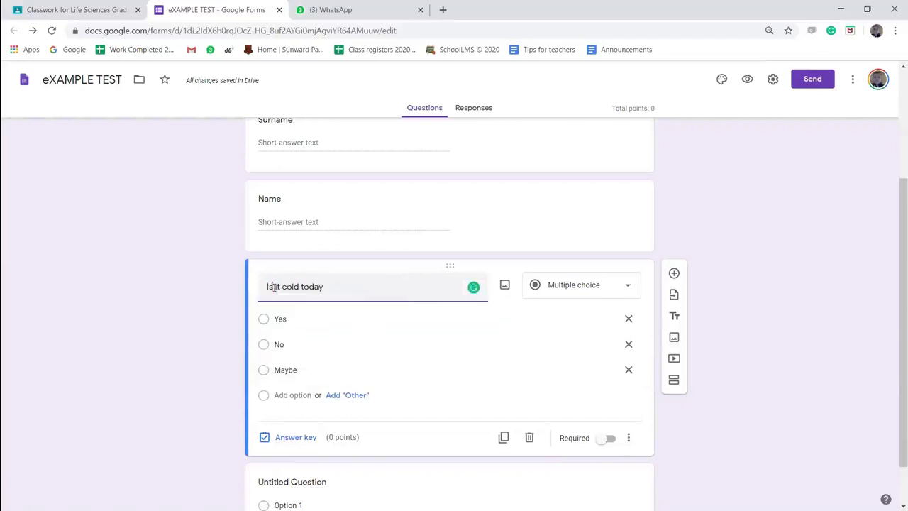
Set the answer key of the "Is it cold today" question to 1 point with Yes as the correct answer.
left_click(297, 438)
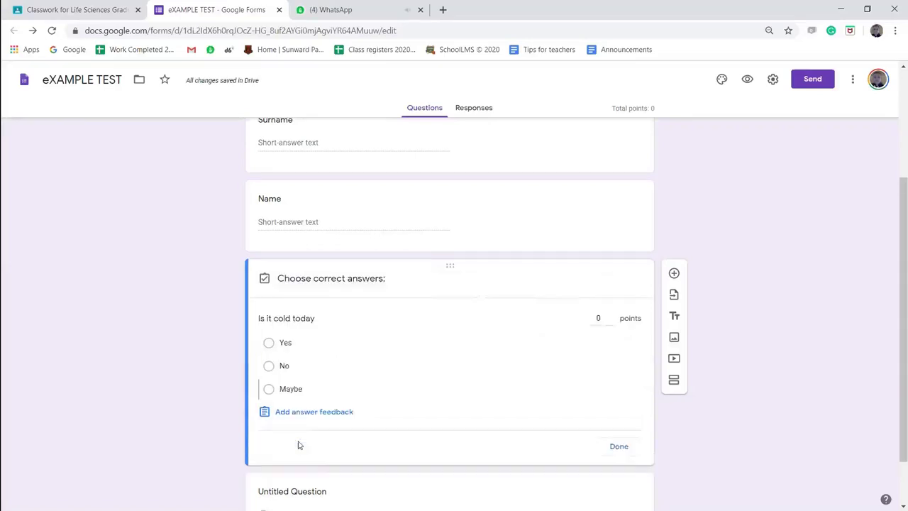
left_click(611, 318)
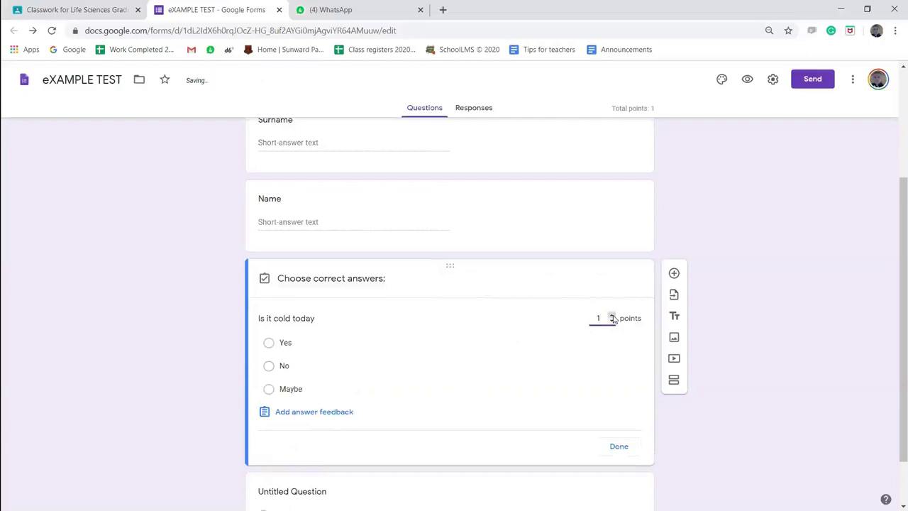
left_click(298, 345)
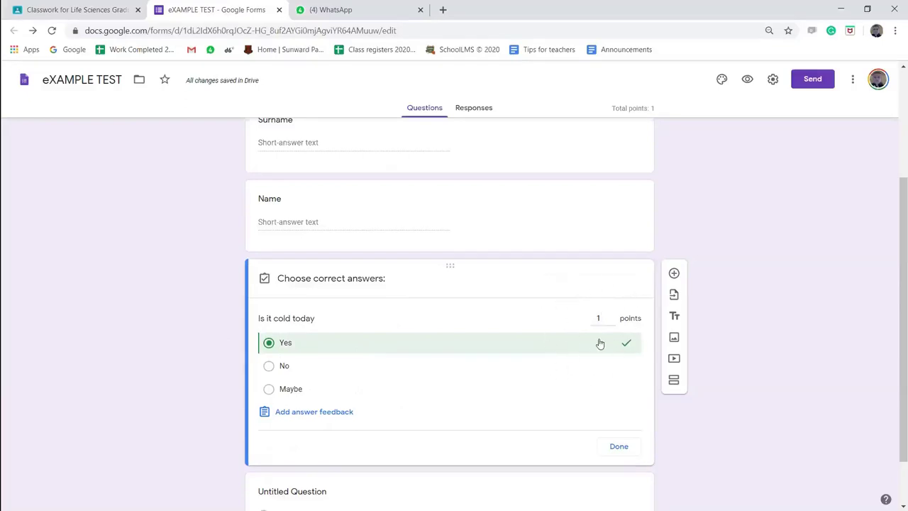
left_click(616, 447)
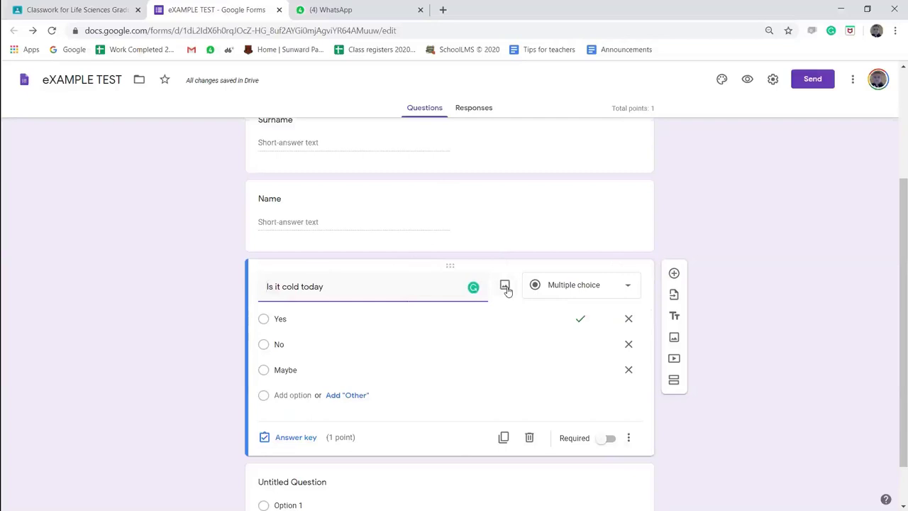
Upload the image DNVM0061 from the Pictures folder "Nagvisie 16 mei 2018" into the "Is it cold today" question.
left_click(506, 289)
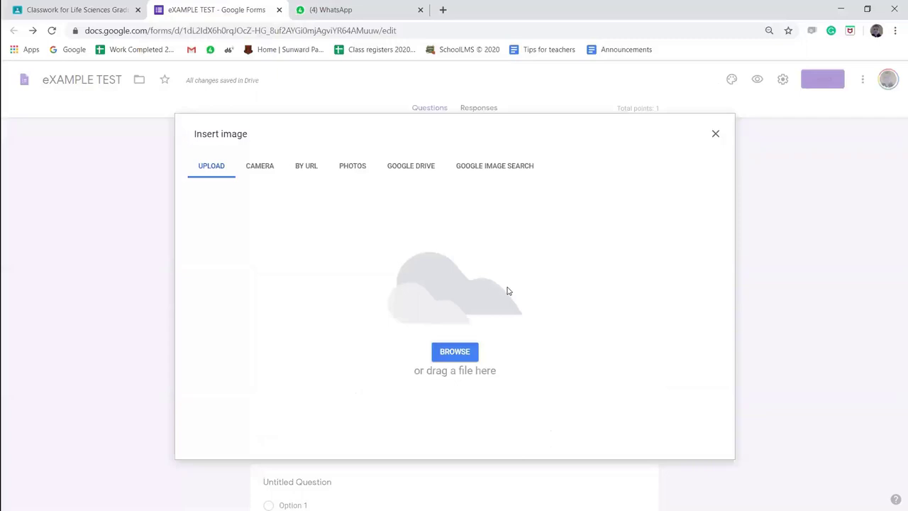
left_click(457, 355)
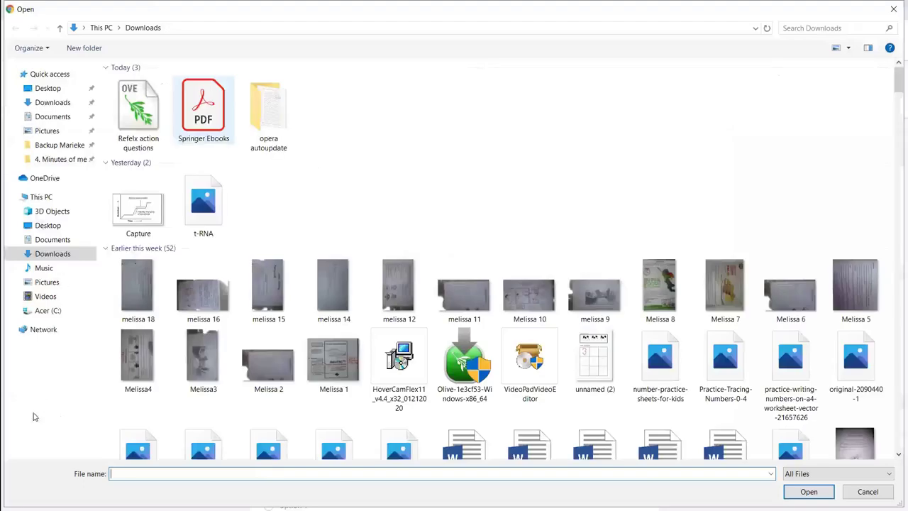
left_click(48, 282)
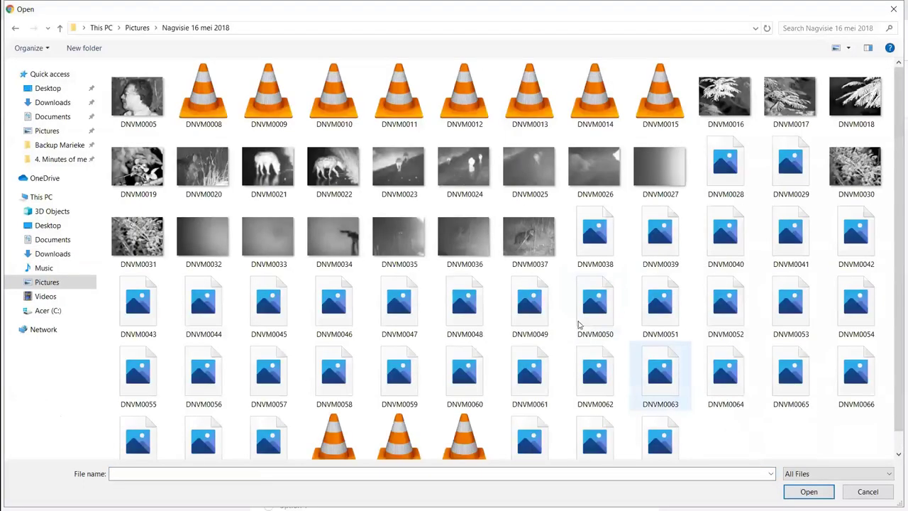
double_click(536, 365)
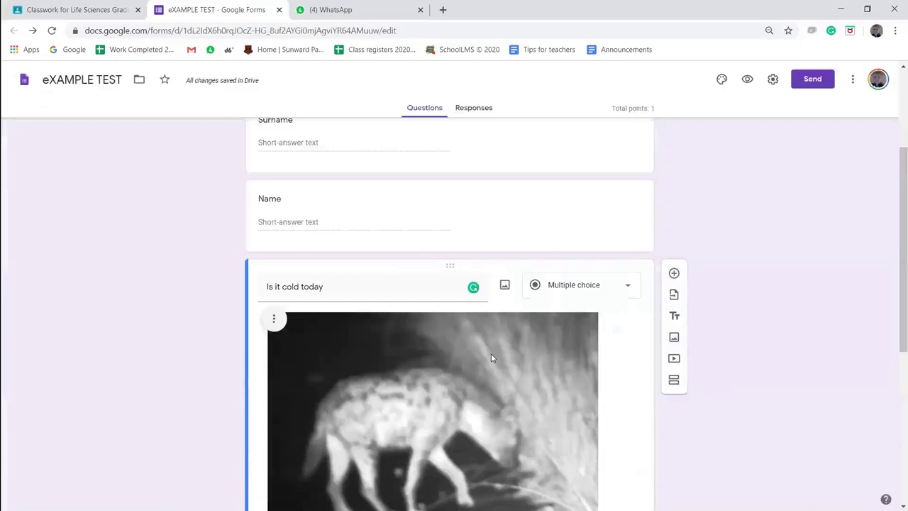
Review the form from its header down to the question with the image and its answer options.
scroll(491, 357, "down", 5)
scroll(490, 357, "up", 4)
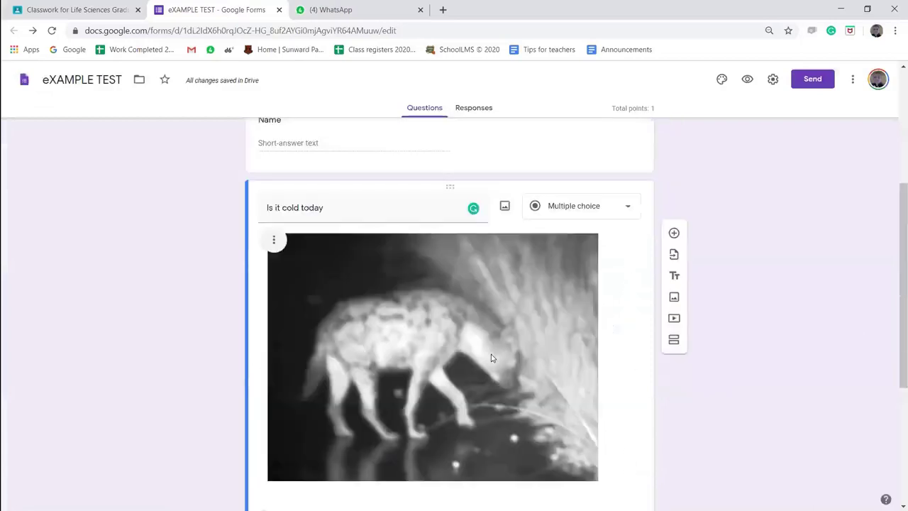
scroll(491, 354, "down", 2)
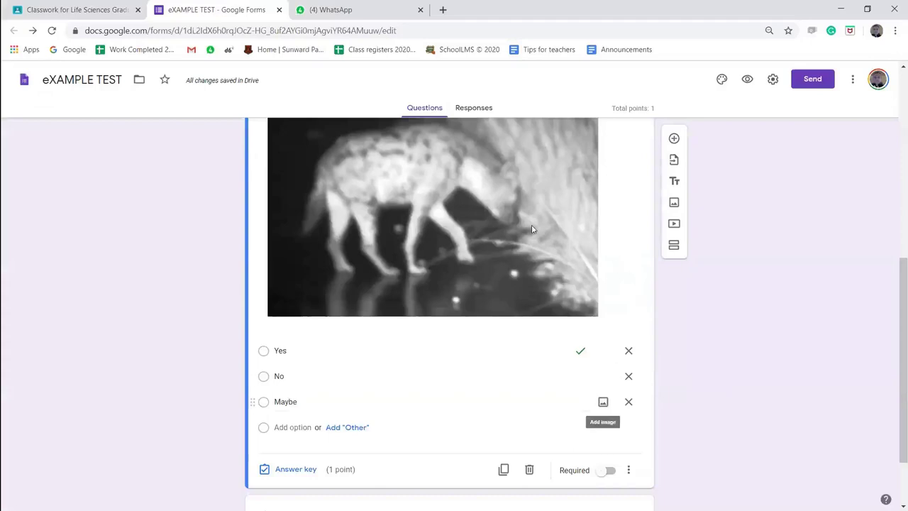
scroll(533, 229, "up", 1)
scroll(532, 229, "up", 4)
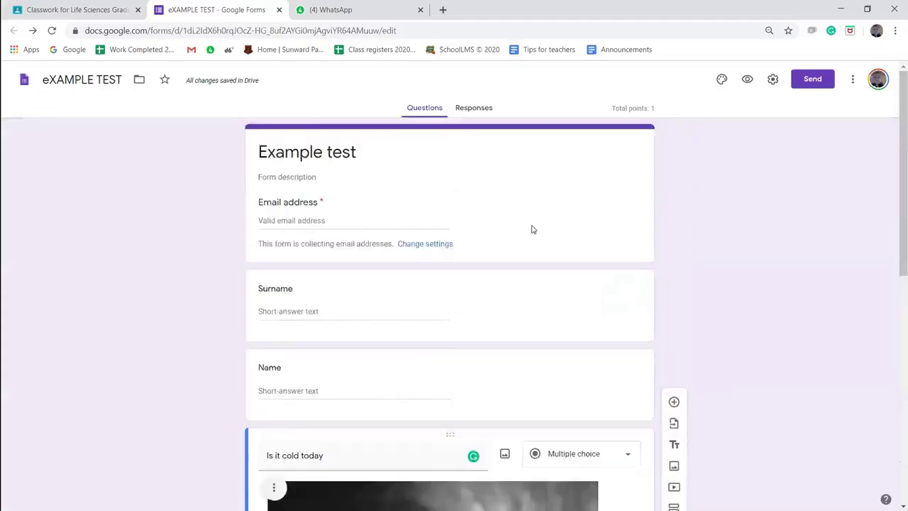
scroll(532, 229, "down", 3)
scroll(533, 229, "down", 3)
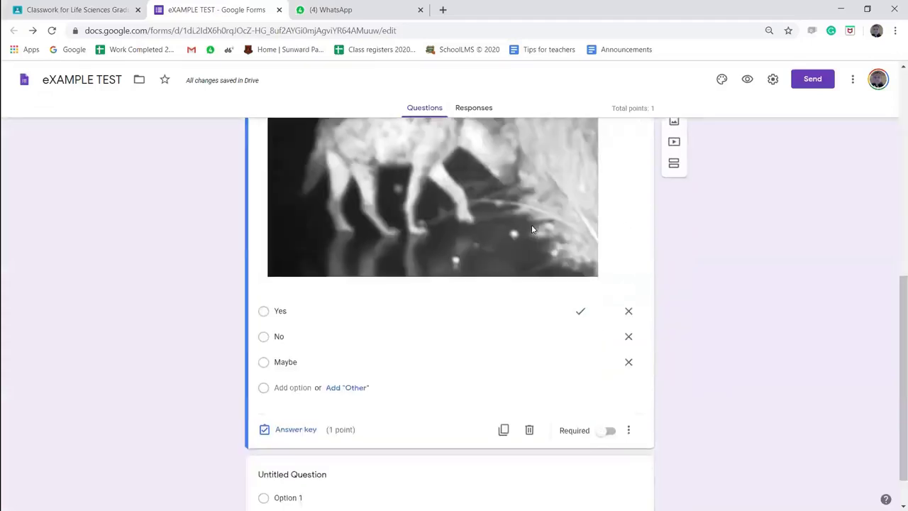
scroll(531, 229, "down", 1)
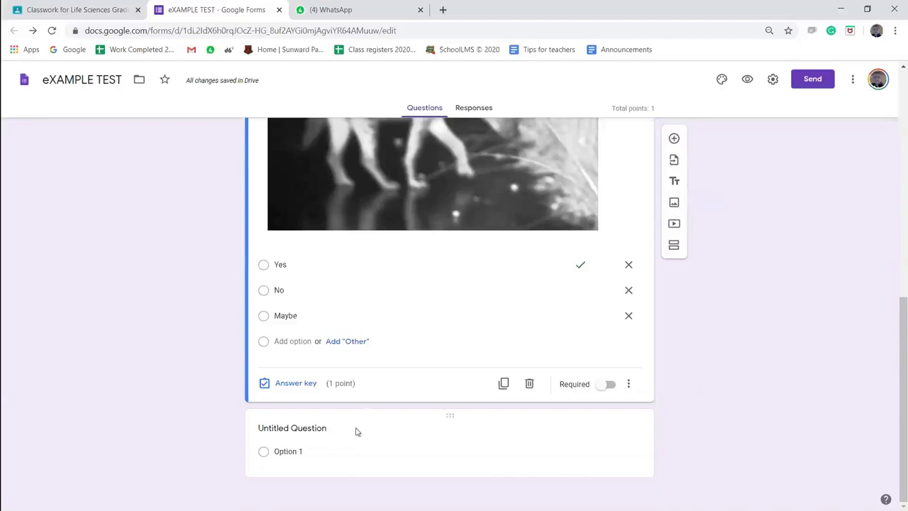
Change the untitled last question to "What is the temperature today" and make it a Short answer question.
left_click(348, 454)
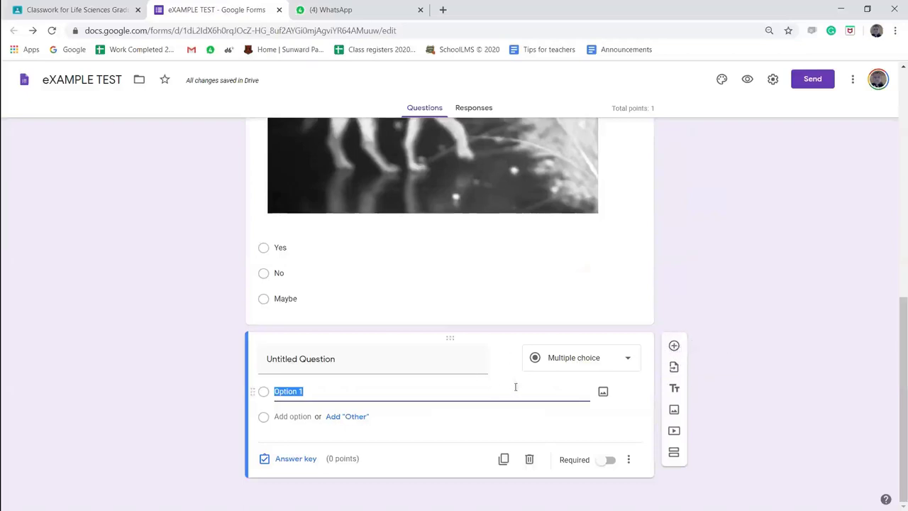
left_click(375, 355)
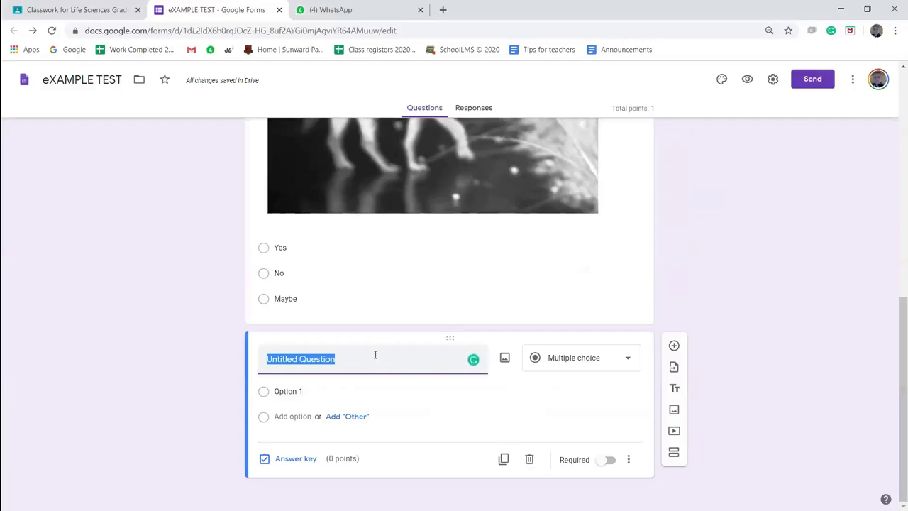
type("WHAT")
key("BackSpace")
key("BackSpace")
key("BackSpace")
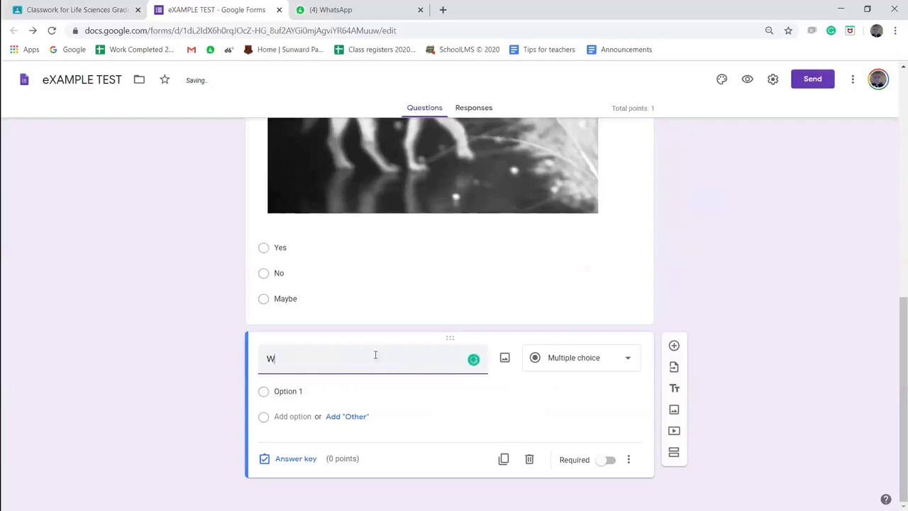
type("hat is the temperature today")
left_click(601, 358)
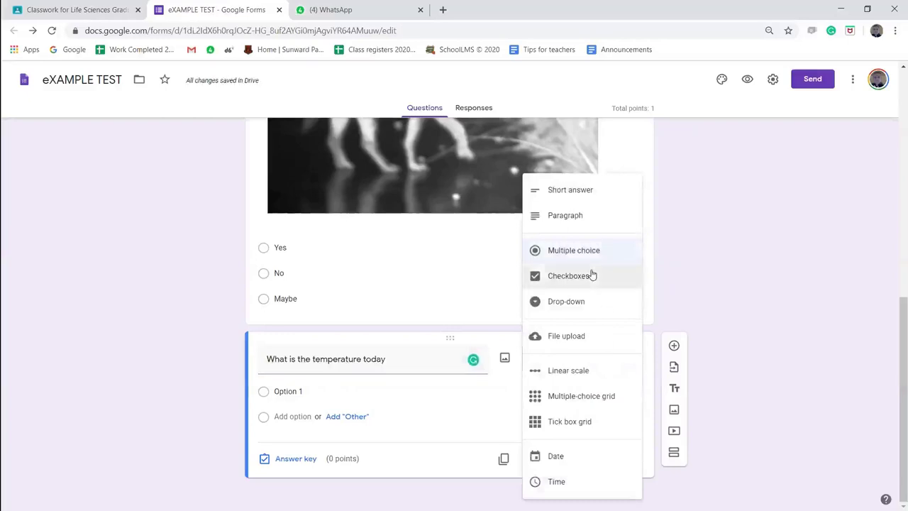
left_click(593, 193)
Give the temperature question 1 point and list 15, 15 degrees and 15 degrees celsious as its correct answers.
left_click(292, 462)
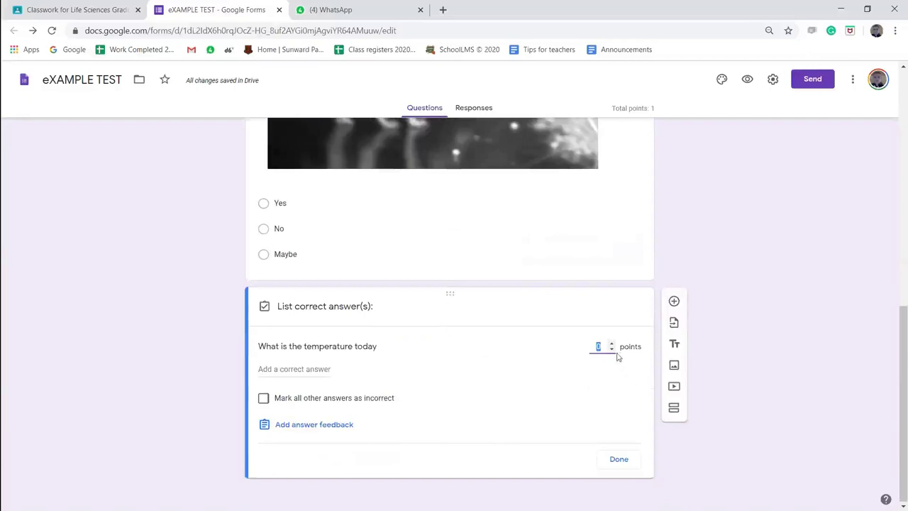
left_click(611, 344)
left_click(311, 369)
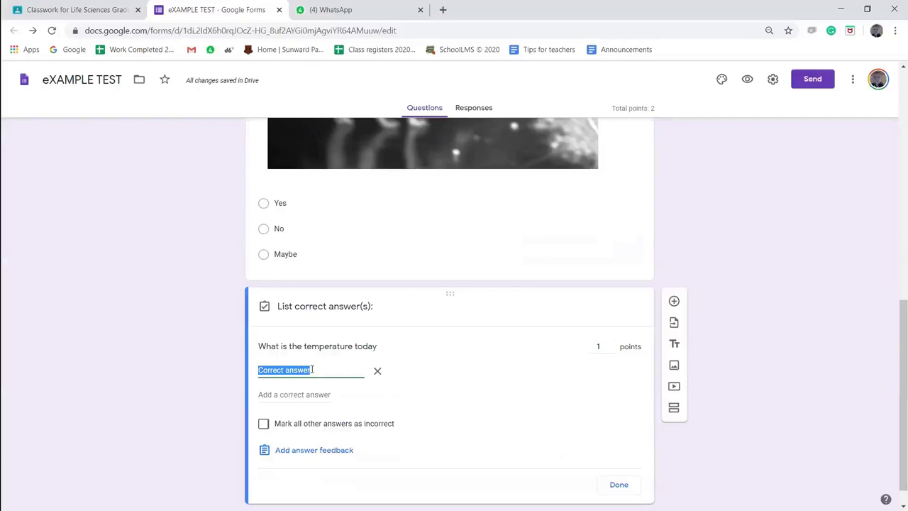
type("15")
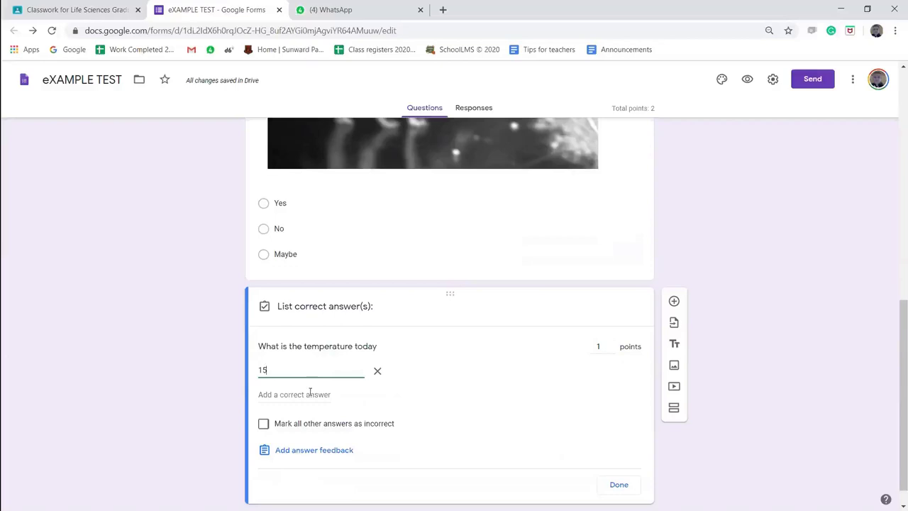
left_click(296, 394)
type("15 degrees")
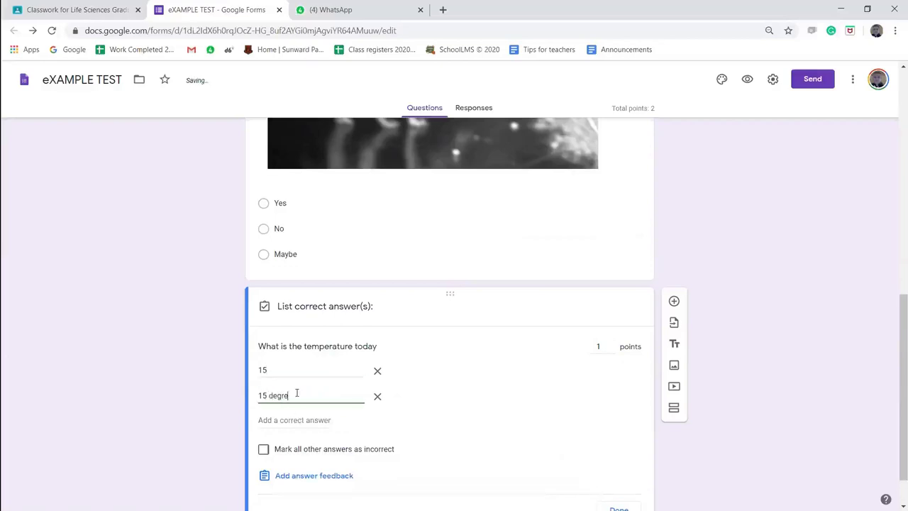
left_click(295, 419)
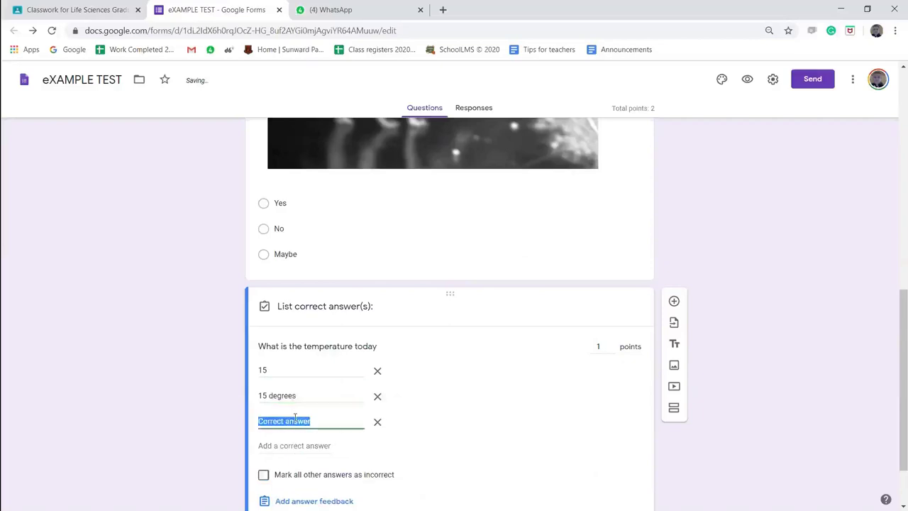
type("15 degrees")
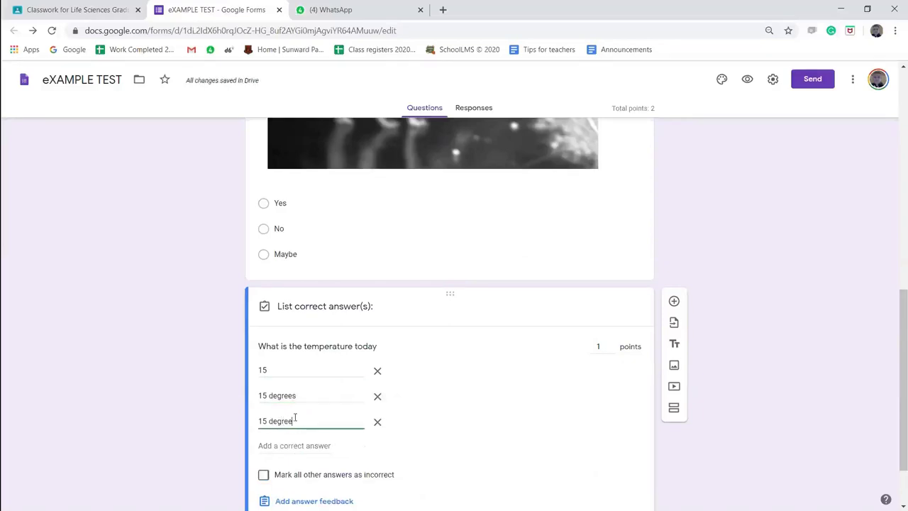
type(" celsu")
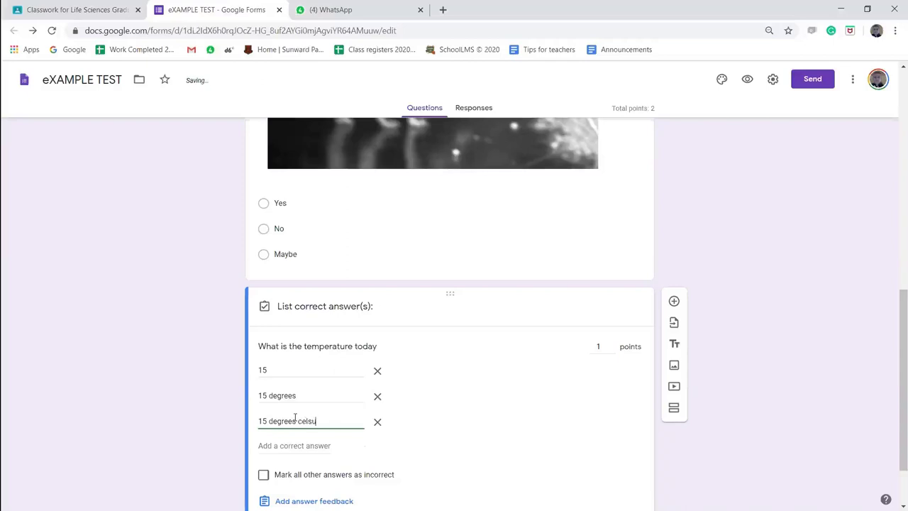
key("BackSpace")
type("ious")
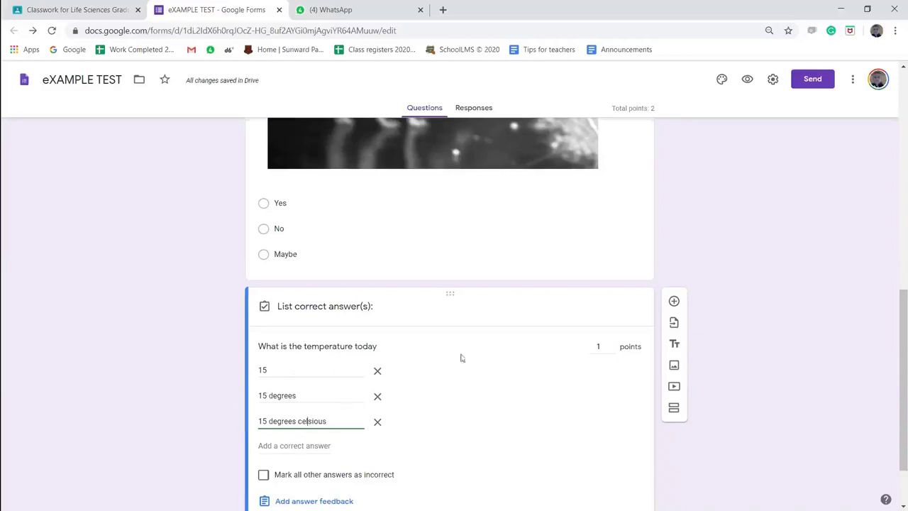
Mark all other answers to the temperature question as incorrect and finish its answer key.
scroll(379, 431, "down", 1)
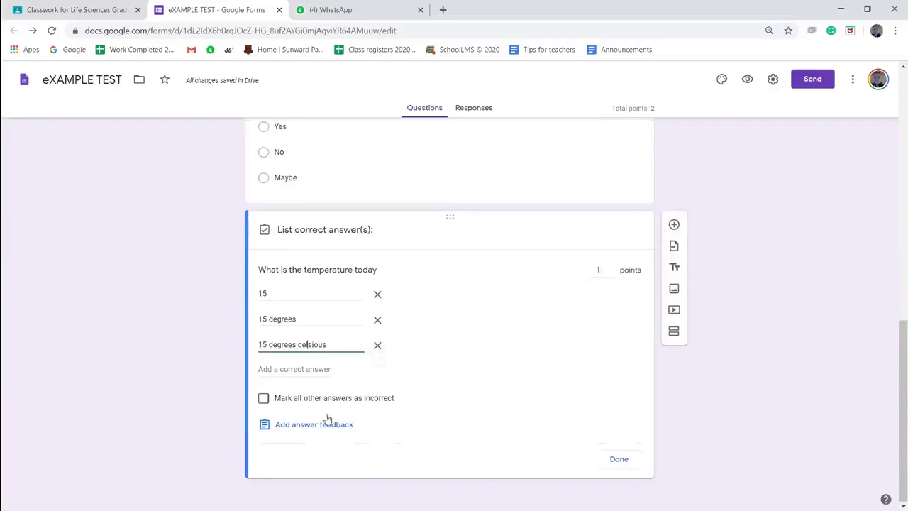
left_click(264, 402)
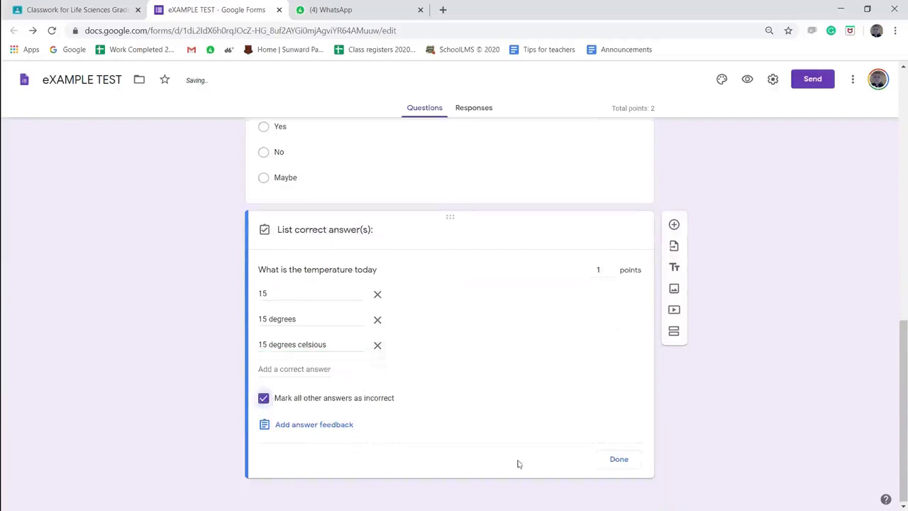
left_click(614, 459)
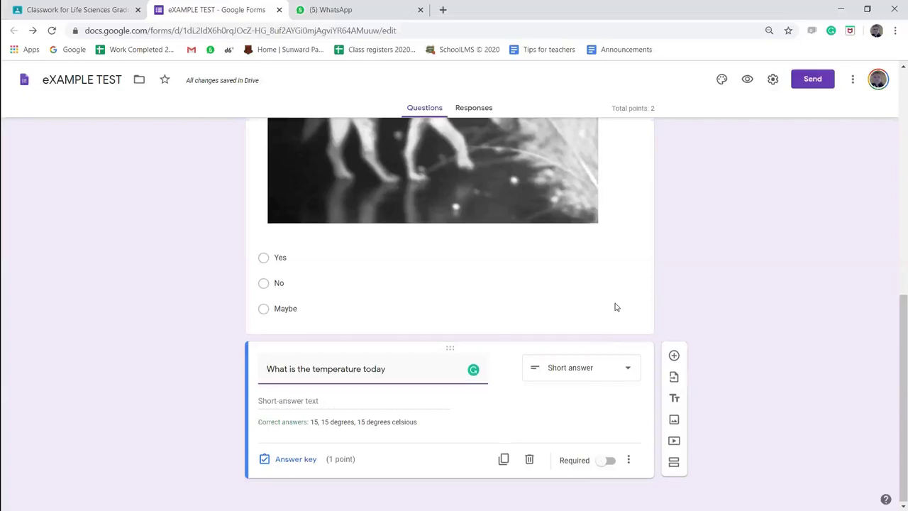
Review the whole form and the question types available for the temperature question.
scroll(615, 307, "up", 6)
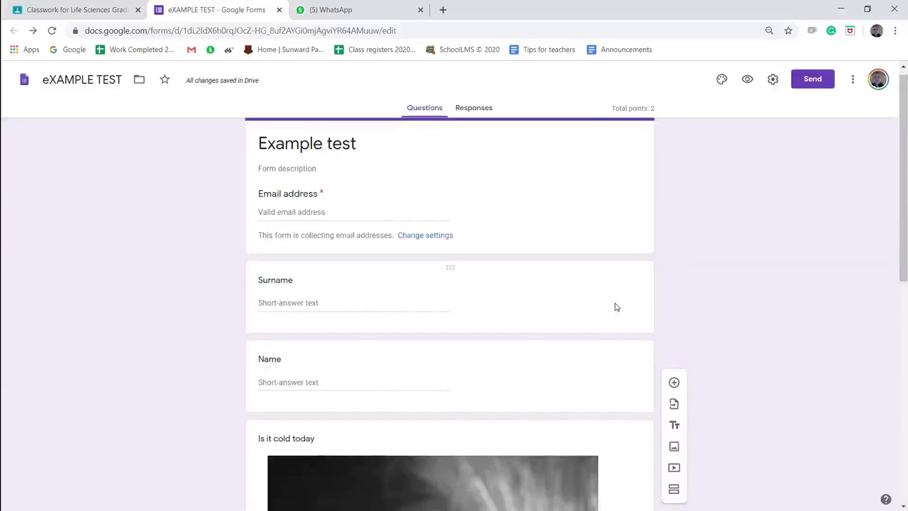
scroll(709, 314, "down", 6)
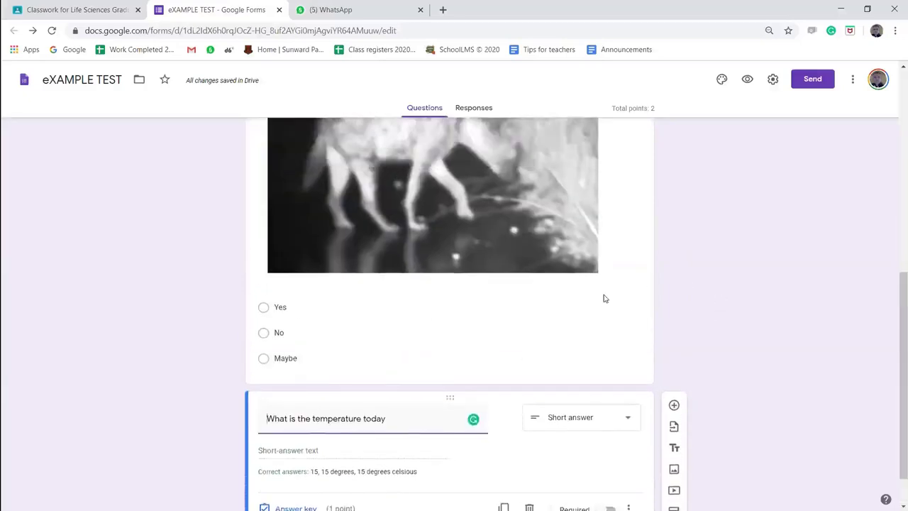
left_click(625, 366)
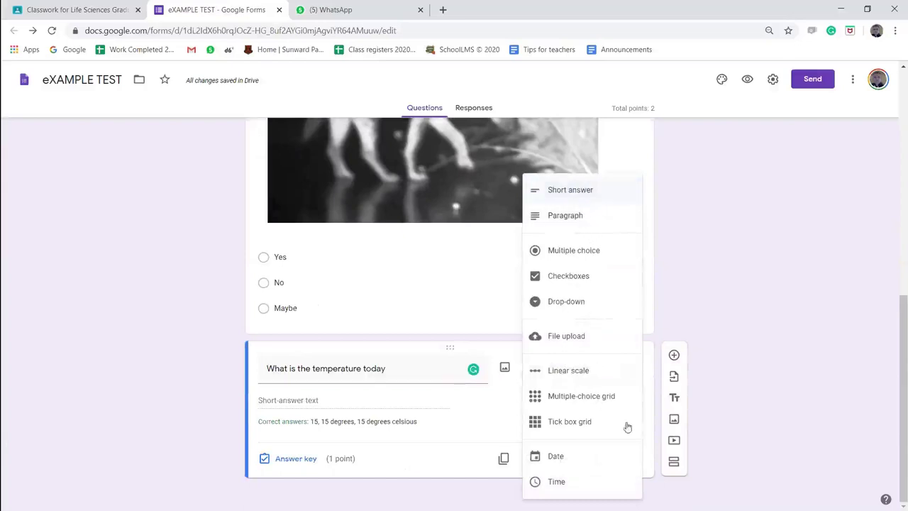
left_click(715, 292)
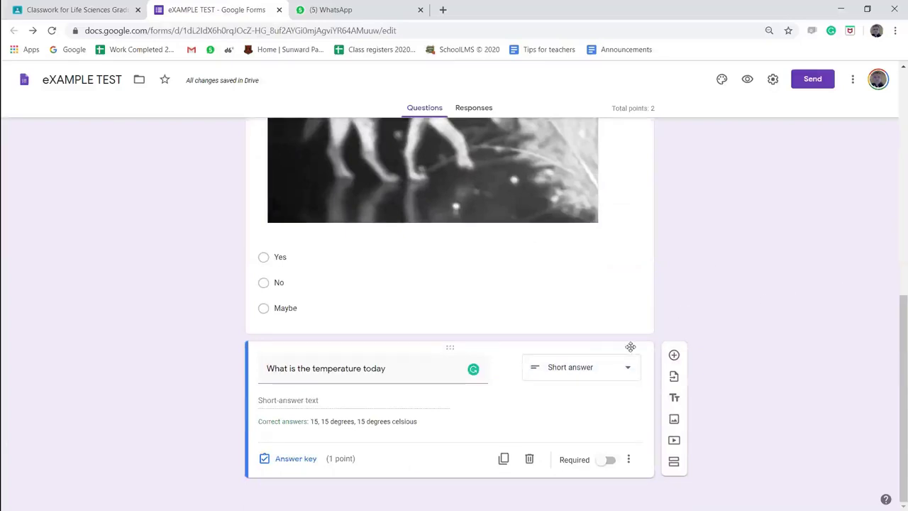
scroll(631, 348, "up", 6)
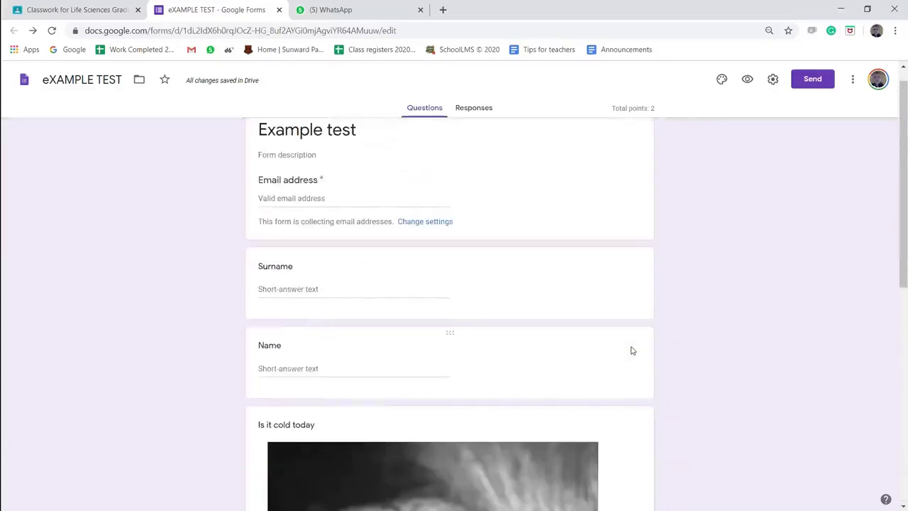
scroll(632, 350, "down", 6)
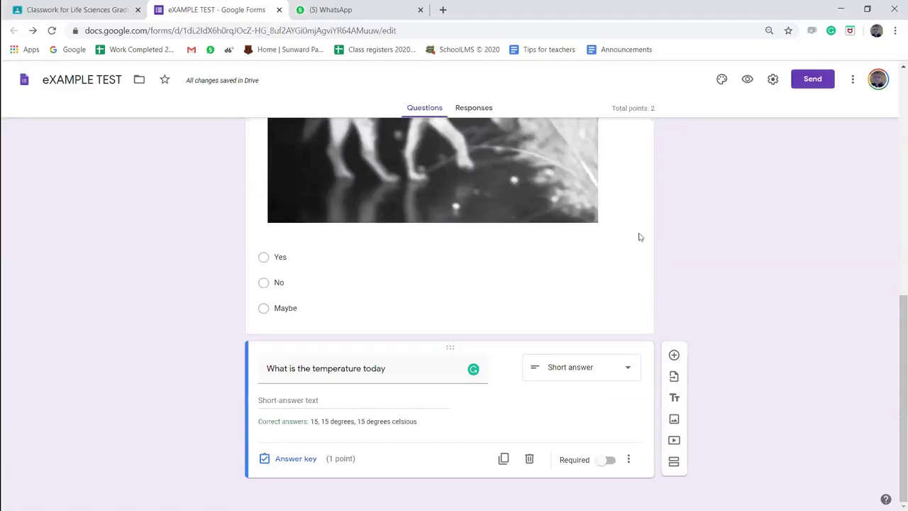
scroll(553, 264, "up", 3)
scroll(553, 263, "up", 3)
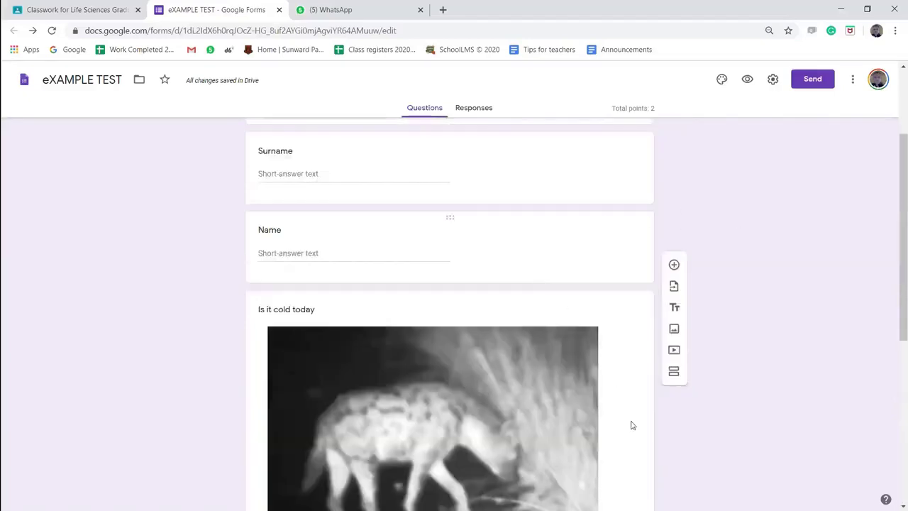
Close the finished form editor and assign the Example test assignment to all students of the Life Sciences class.
scroll(633, 425, "up", 3)
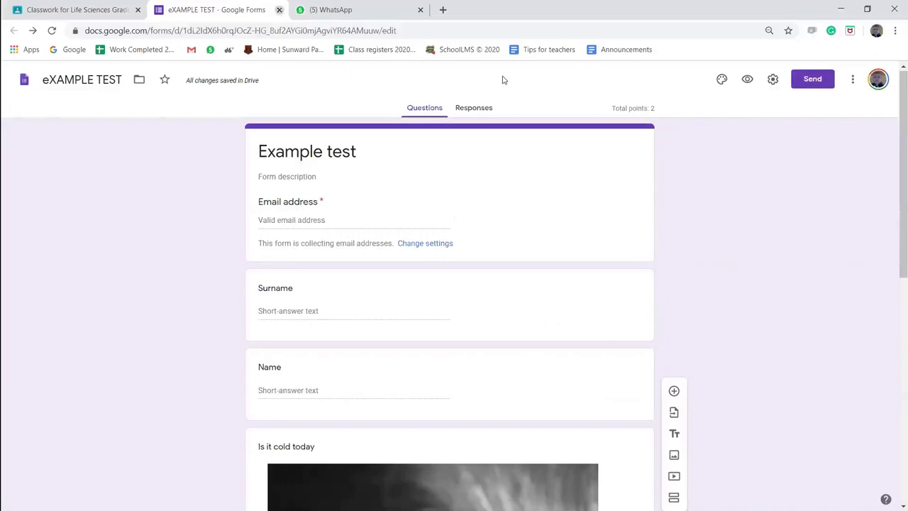
left_click(279, 10)
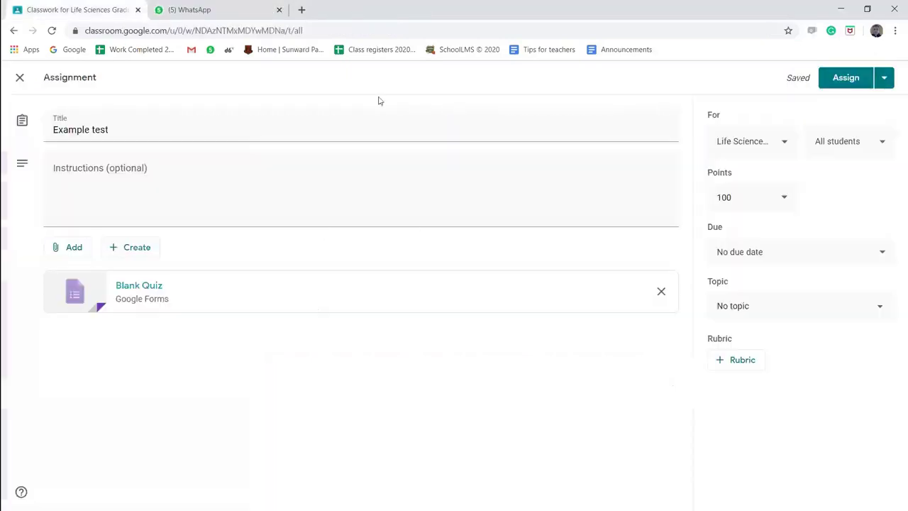
left_click(845, 78)
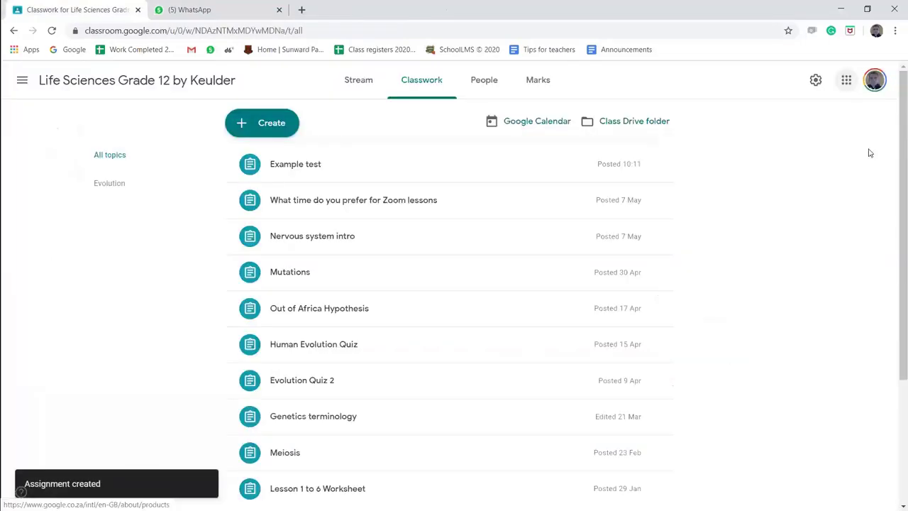
Open the form attached to the posted Example test, review it as students see it, and close it.
left_click(310, 168)
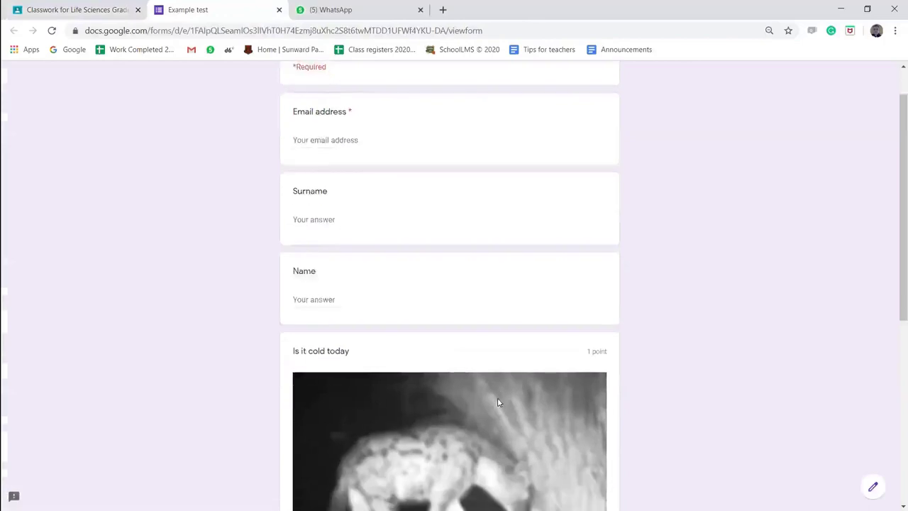
scroll(498, 402, "down", 3)
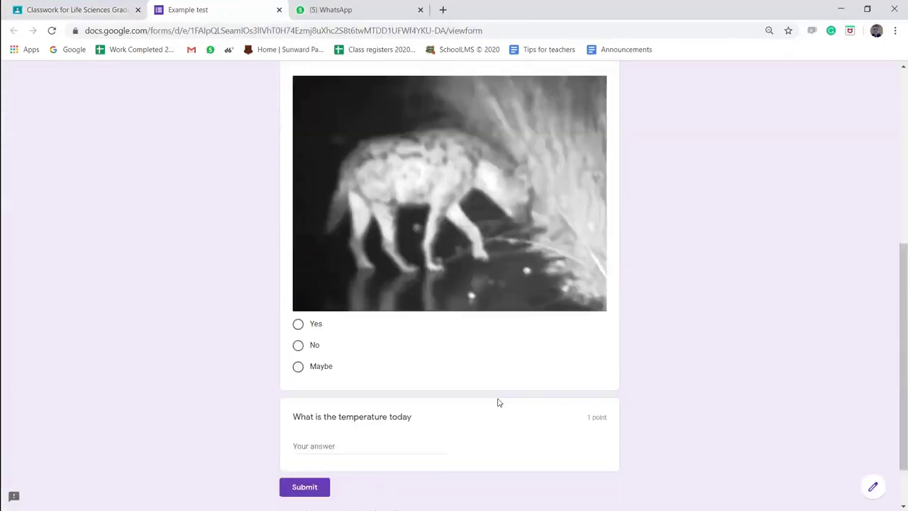
scroll(498, 402, "up", 10)
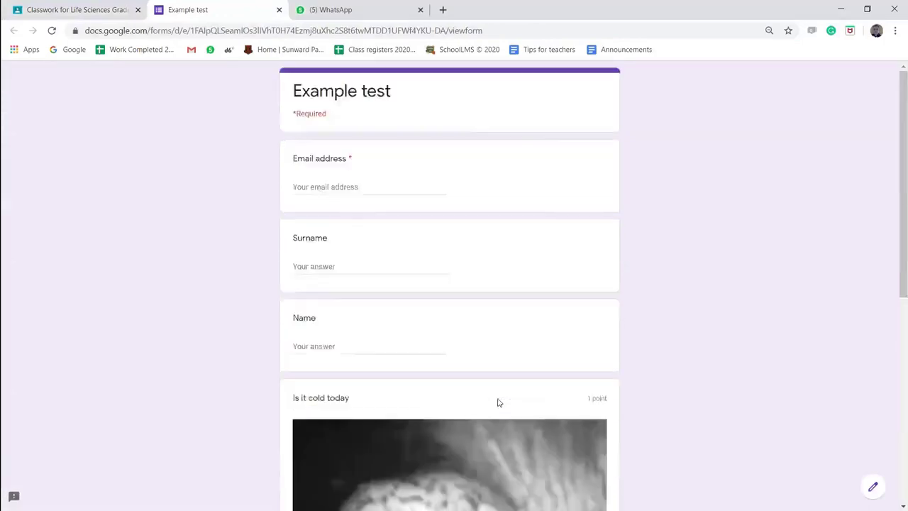
key("ctrl+w")
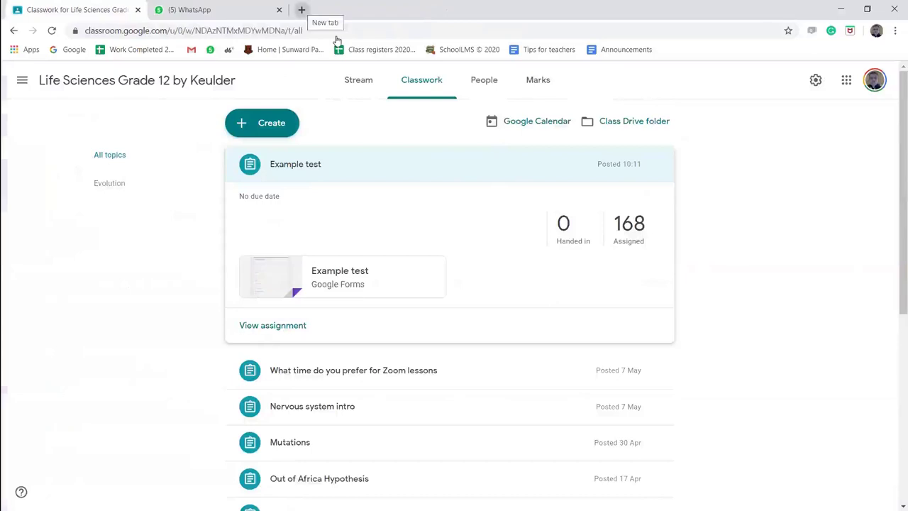
Open Google Drive in a new browser tab from the Google home page.
left_click(301, 9)
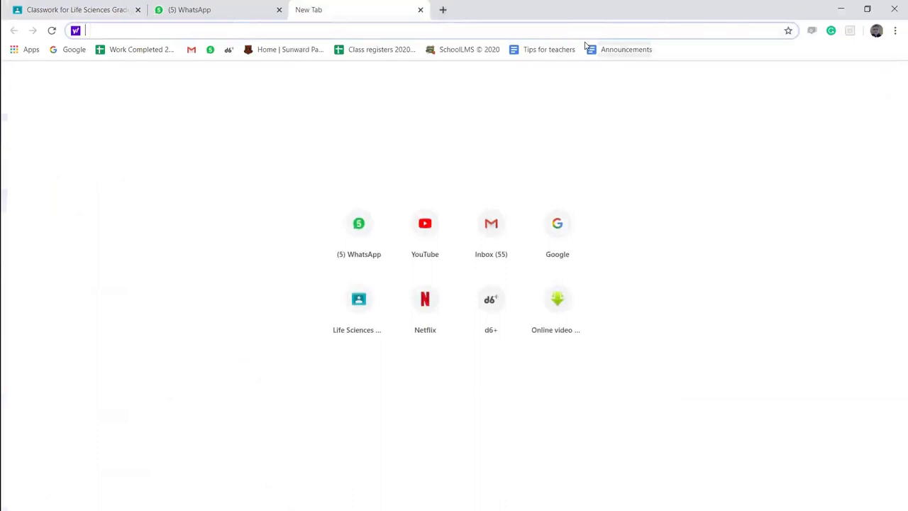
type("g")
key("Return")
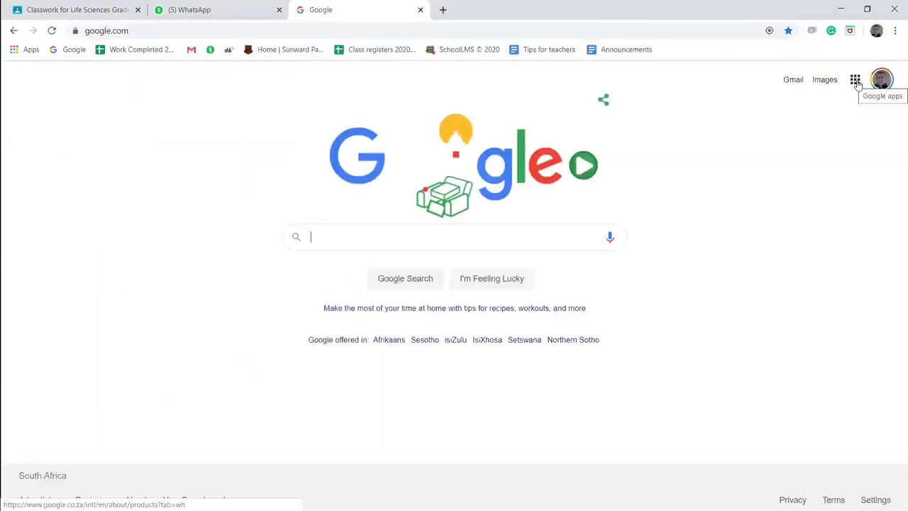
left_click(855, 81)
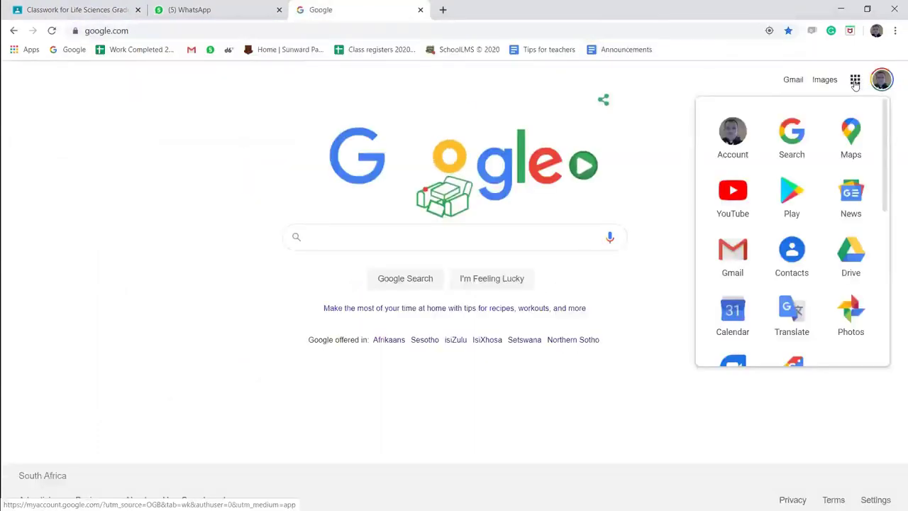
left_click(848, 261)
Search Drive for "classroom" and open the Classroom folder.
left_click(391, 80)
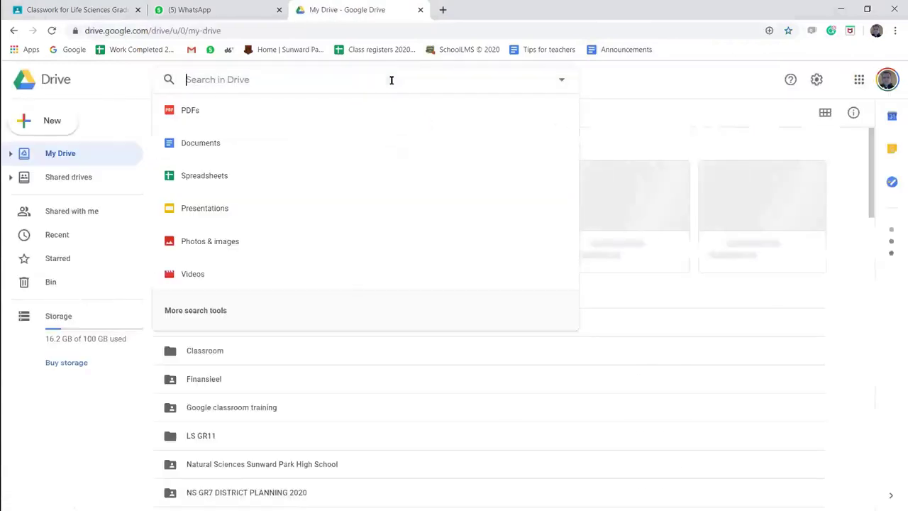
type("class")
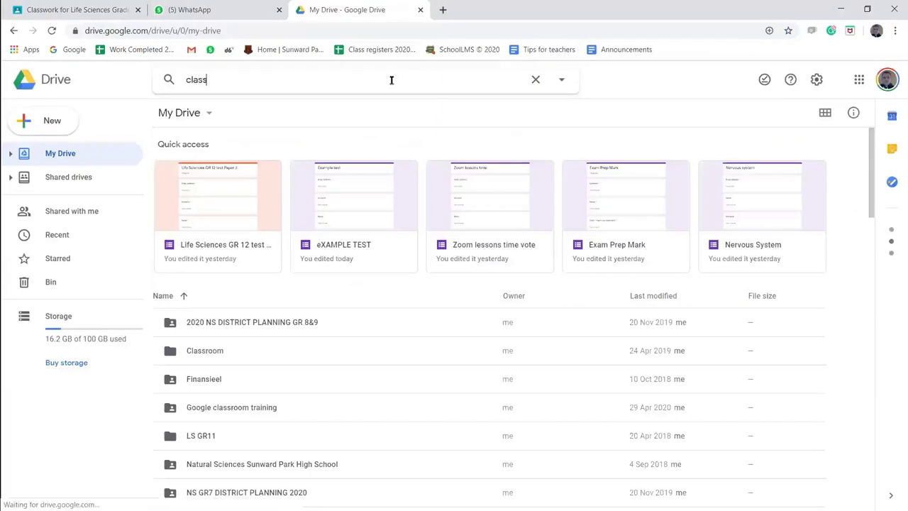
type("room")
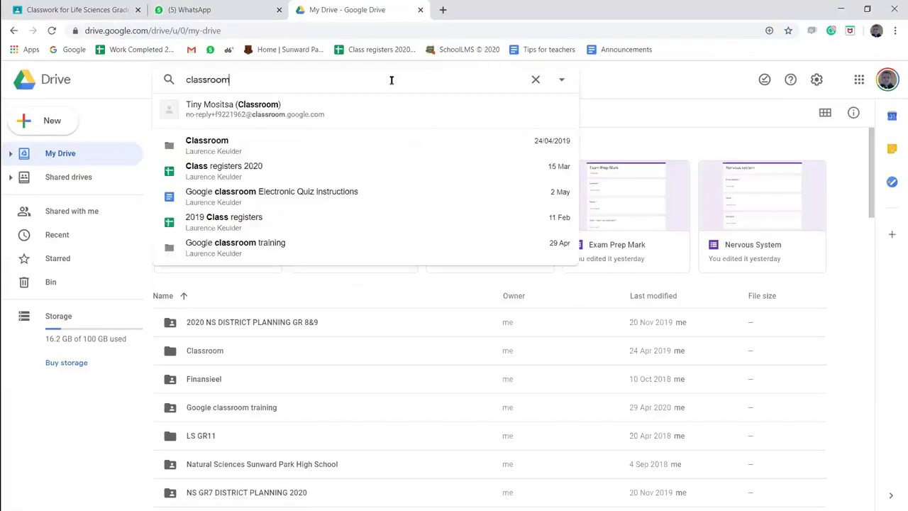
left_click(347, 146)
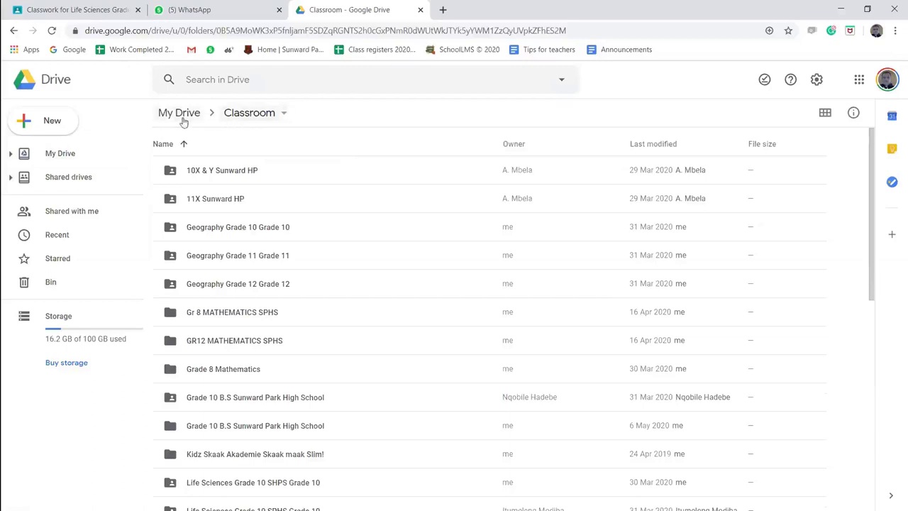
Open the Life Sciences Grade 12 class folder inside the Classroom folder.
scroll(248, 356, "down", 1)
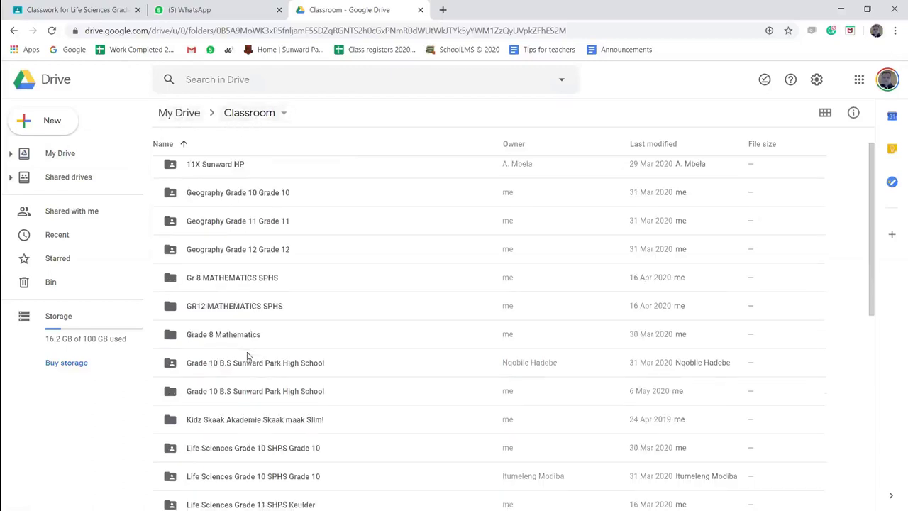
scroll(248, 356, "down", 2)
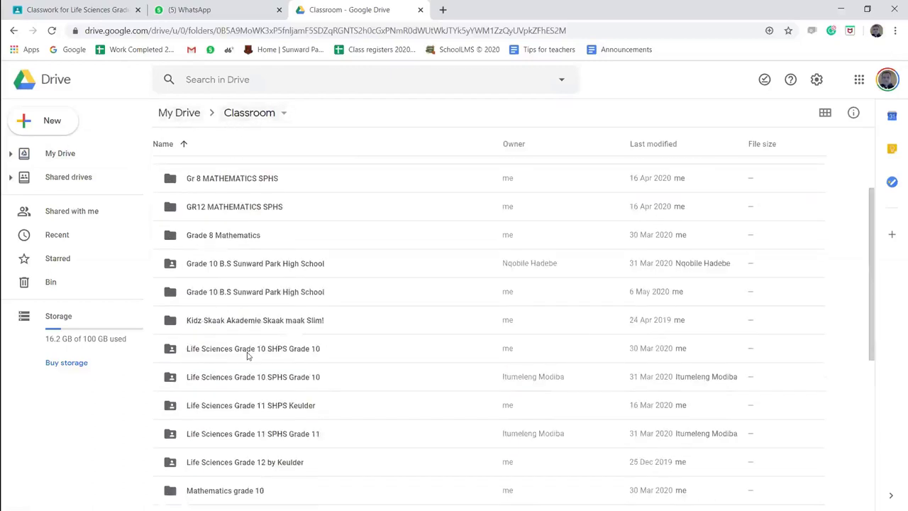
scroll(248, 356, "down", 2)
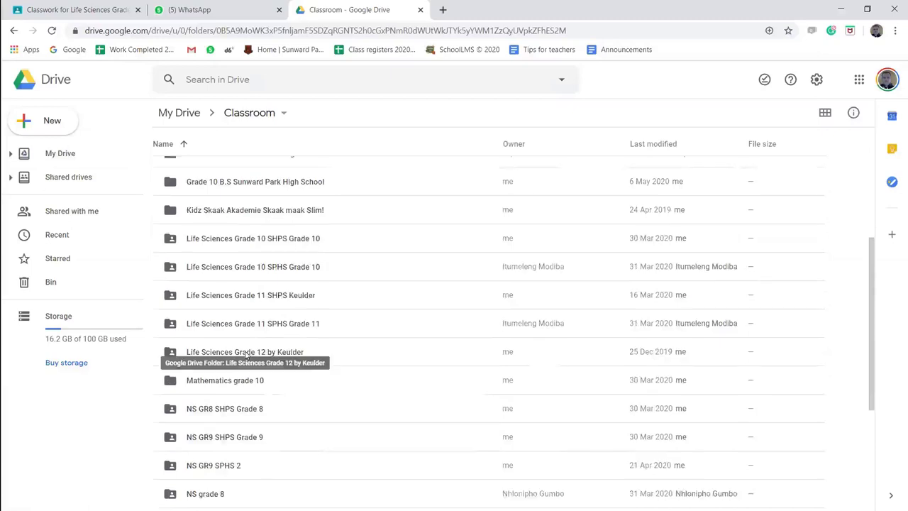
double_click(244, 355)
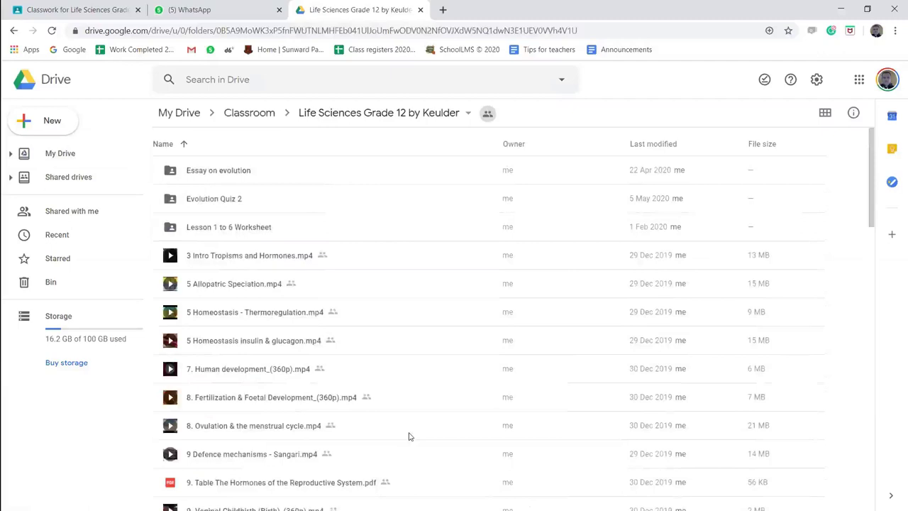
Look through the class folder's files for the quiz forms and open the Genetics Terminology test.
scroll(408, 436, "down", 4)
scroll(408, 436, "down", 4)
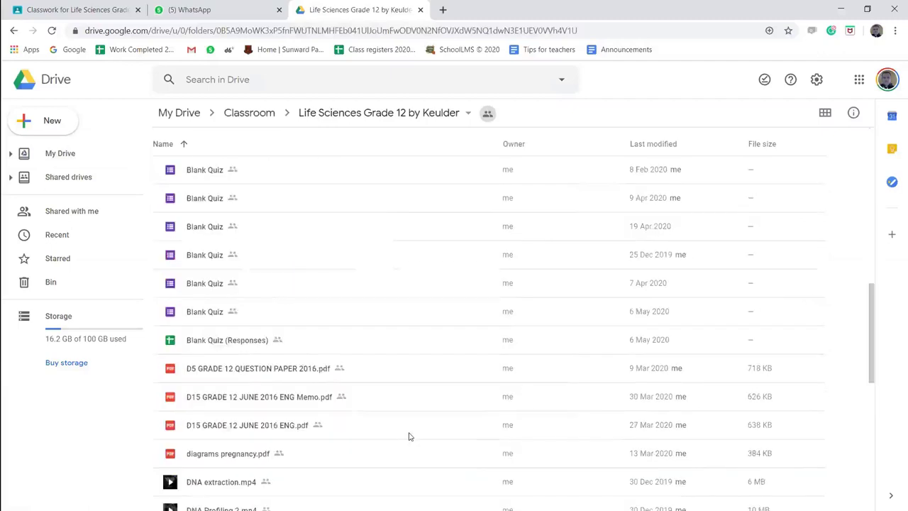
scroll(408, 436, "down", 3)
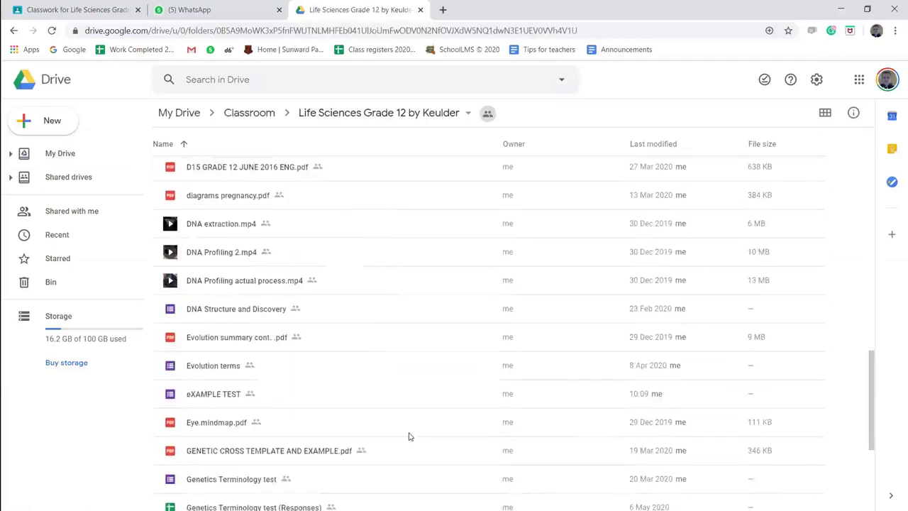
scroll(409, 436, "down", 2)
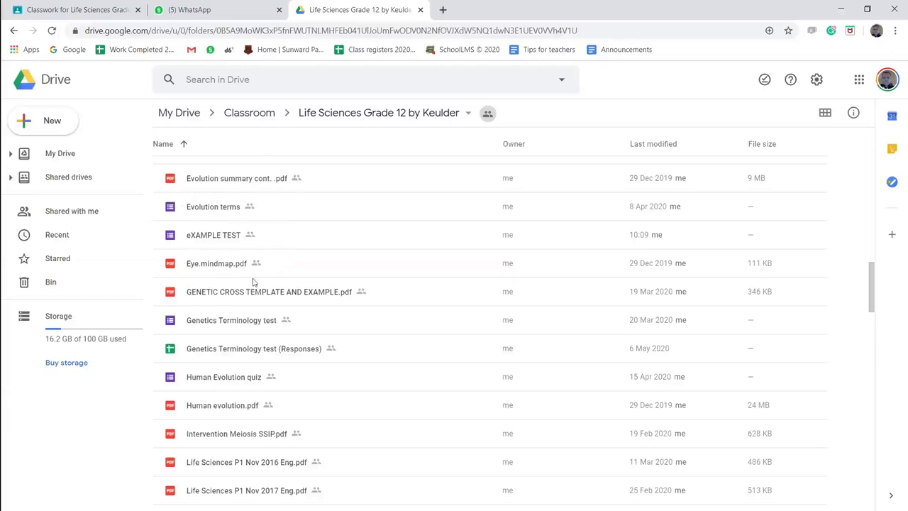
scroll(412, 281, "up", 5)
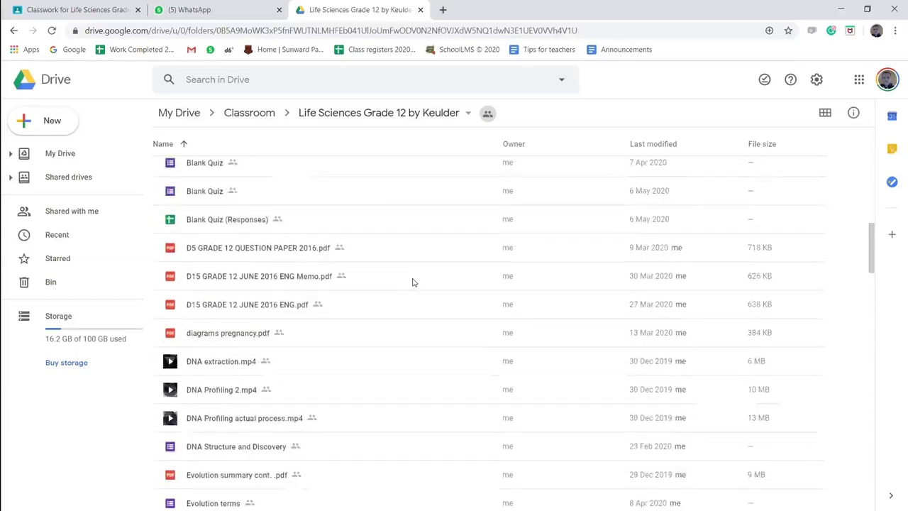
scroll(413, 282, "up", 4)
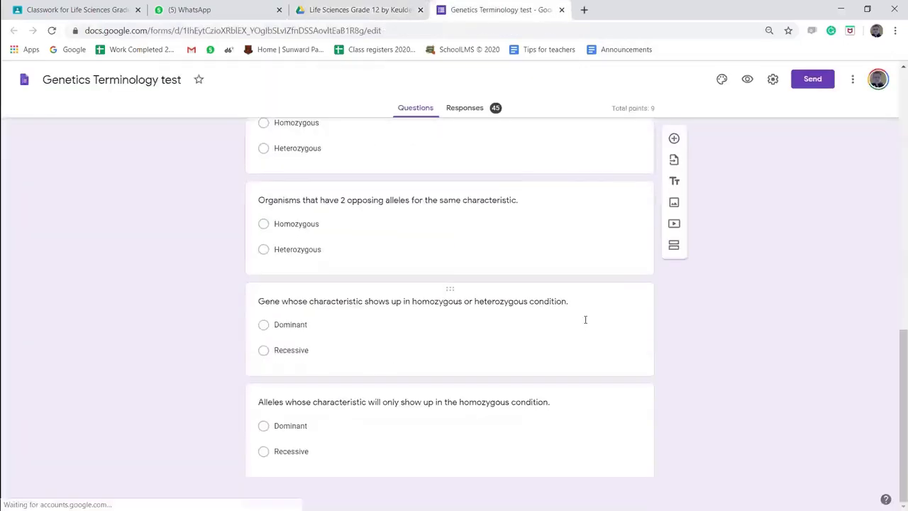
Look over the Genetics Terminology test's questions and open its responses.
scroll(480, 252, "up", 3)
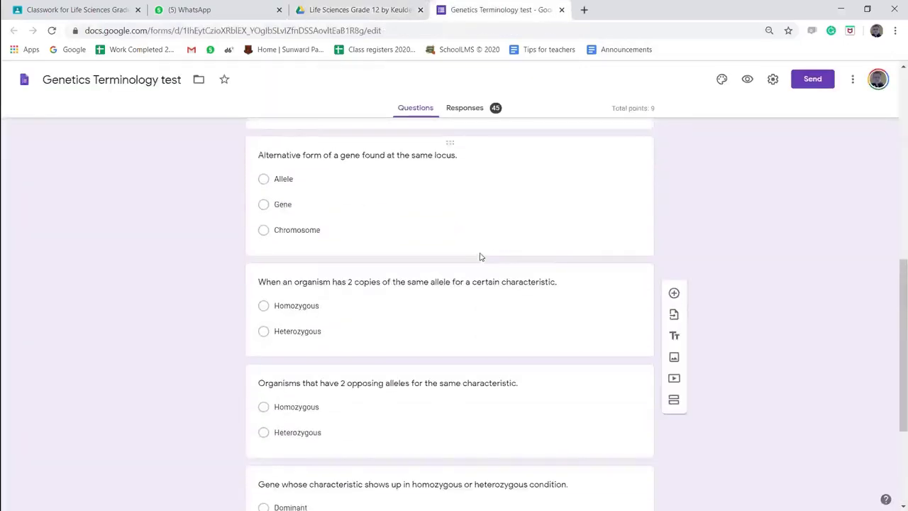
scroll(479, 256, "up", 3)
scroll(479, 256, "up", 4)
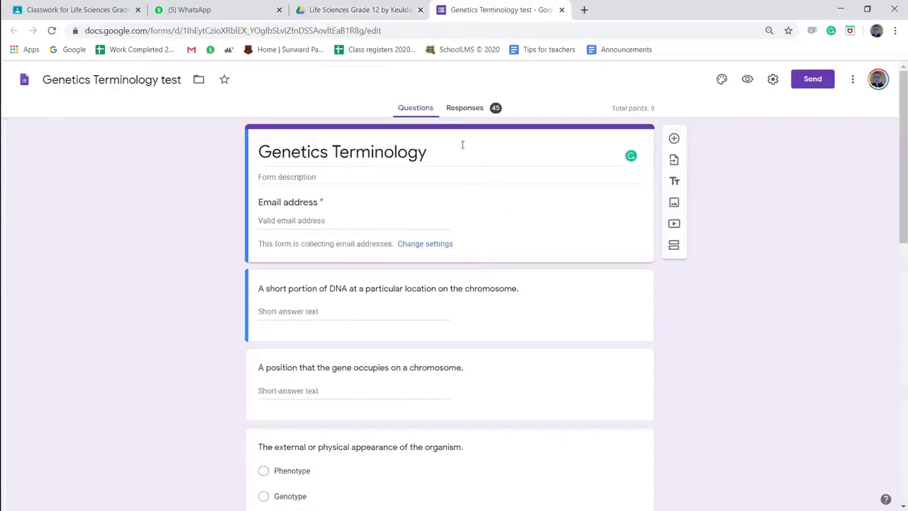
left_click(476, 111)
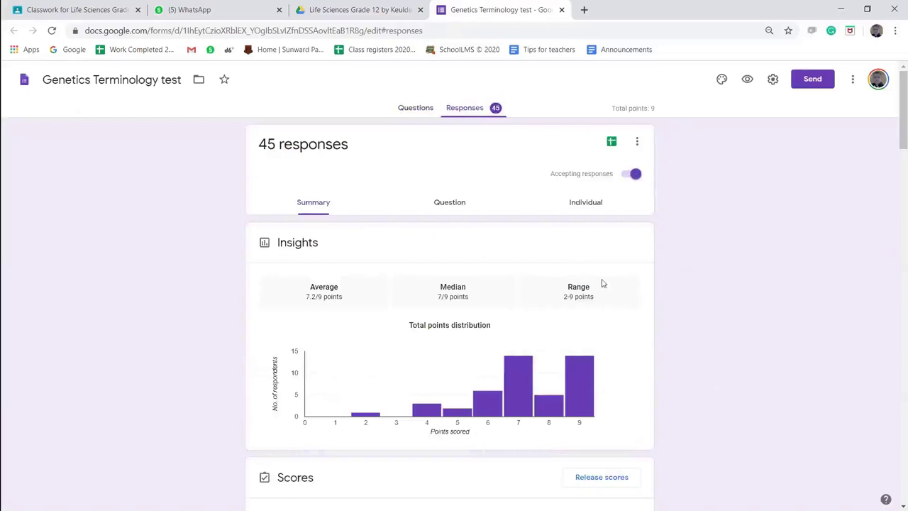
Examine the total points distribution in the response summary, checking how many students scored each mark.
scroll(648, 385, "down", 1)
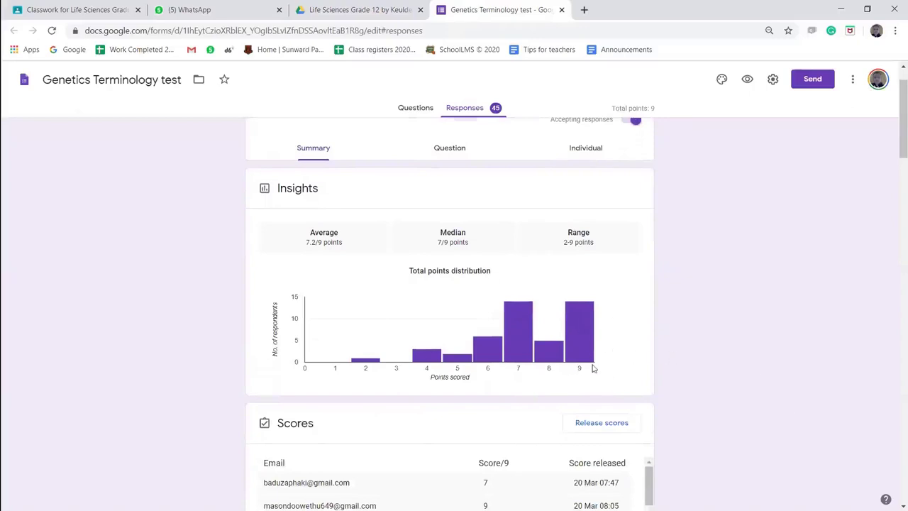
scroll(594, 368, "down", 1)
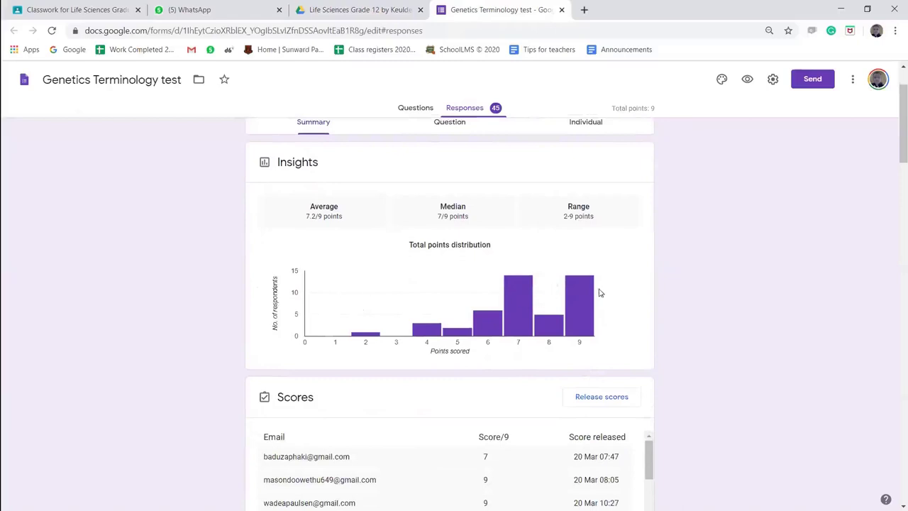
mouse_move(582, 297)
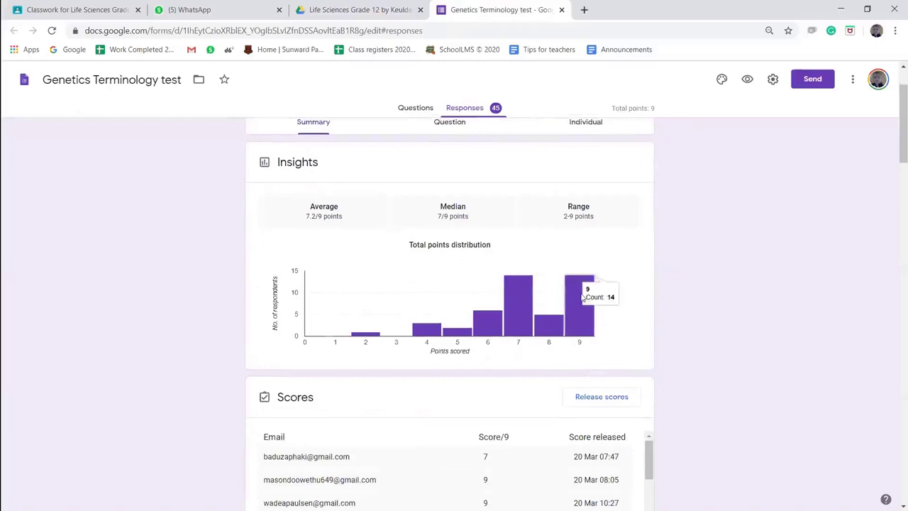
mouse_move(554, 325)
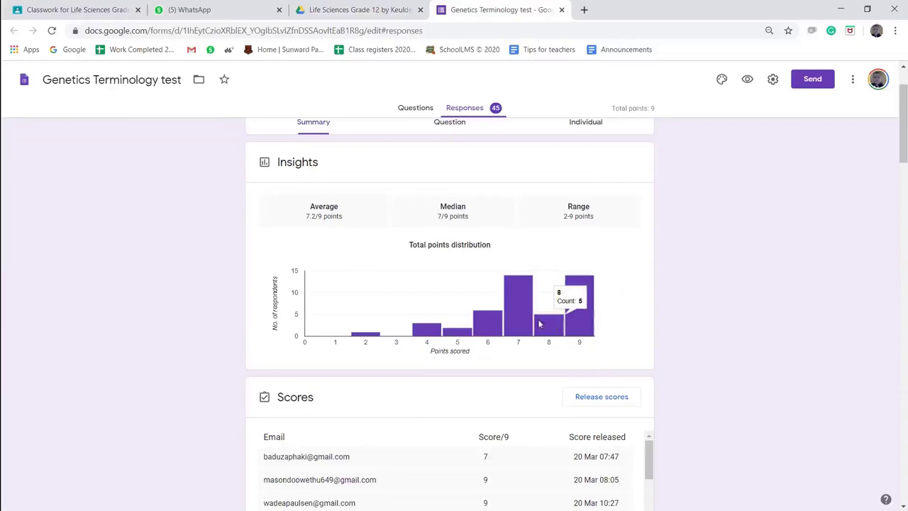
mouse_move(524, 312)
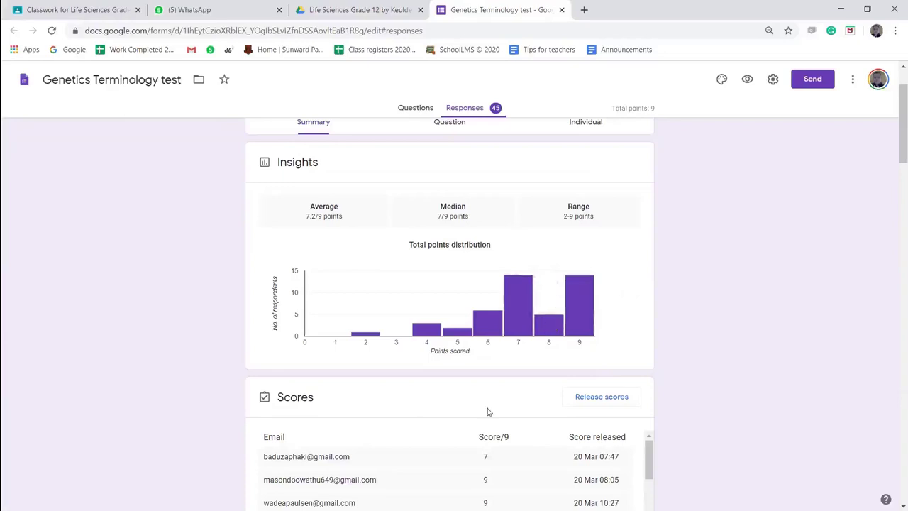
right_click(489, 245)
left_click(336, 263)
Read through the Scores list to check each student's mark and score release time.
scroll(441, 440, "down", 5)
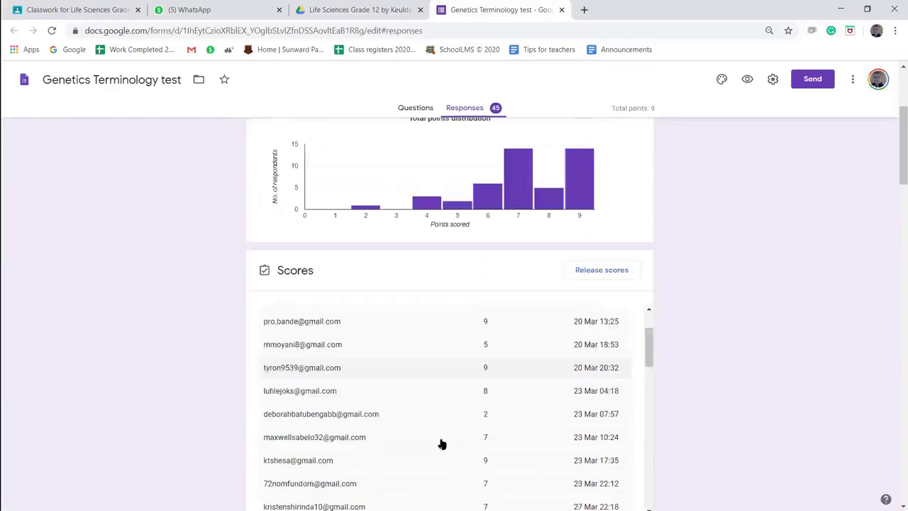
scroll(765, 392, "down", 3)
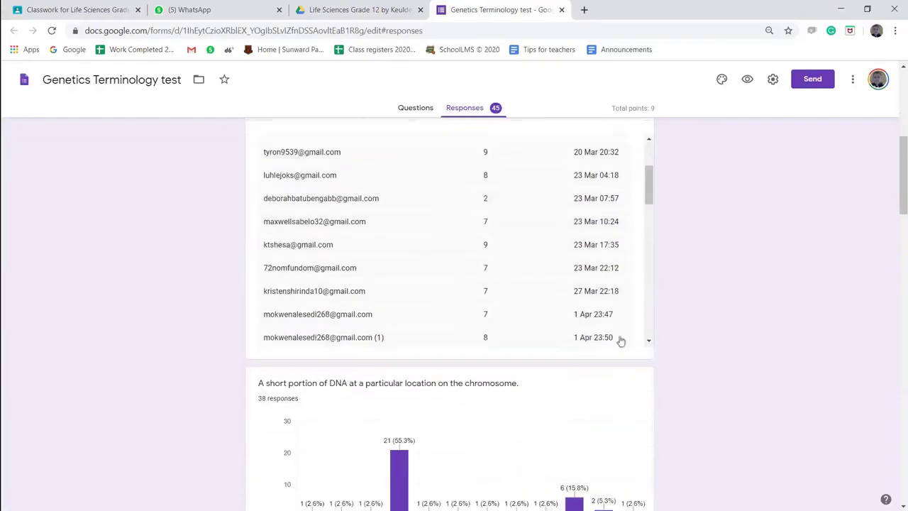
scroll(582, 314, "up", 5)
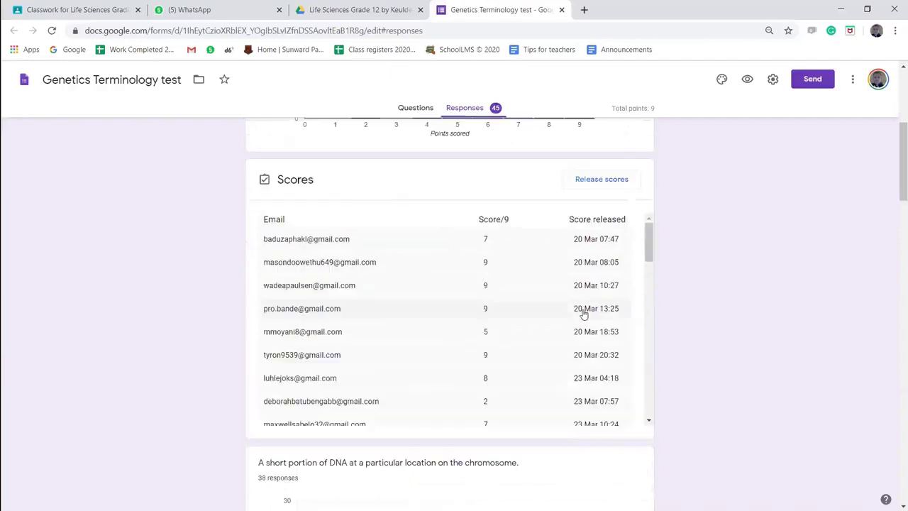
scroll(583, 314, "down", 6)
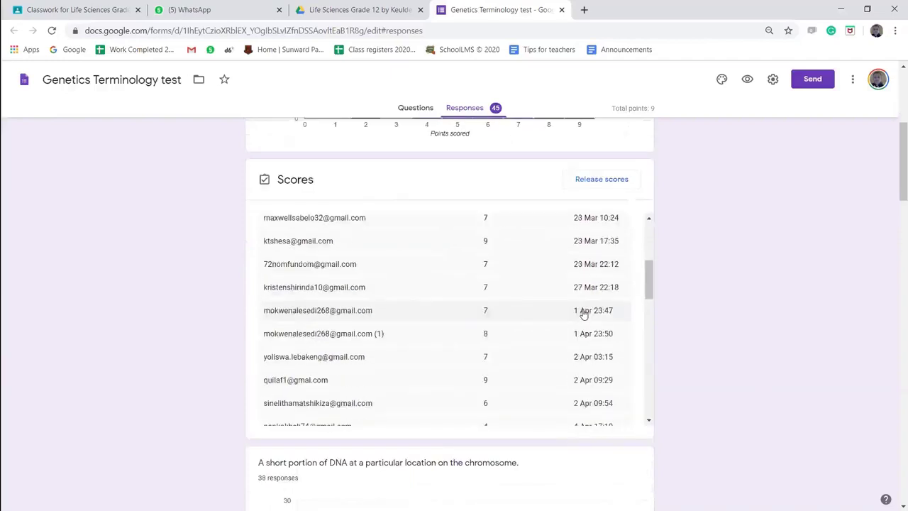
Examine the per-question answer charts for the gene, locus, phenotype and genotype questions, and return to the response summary's Insights.
scroll(583, 314, "down", 8)
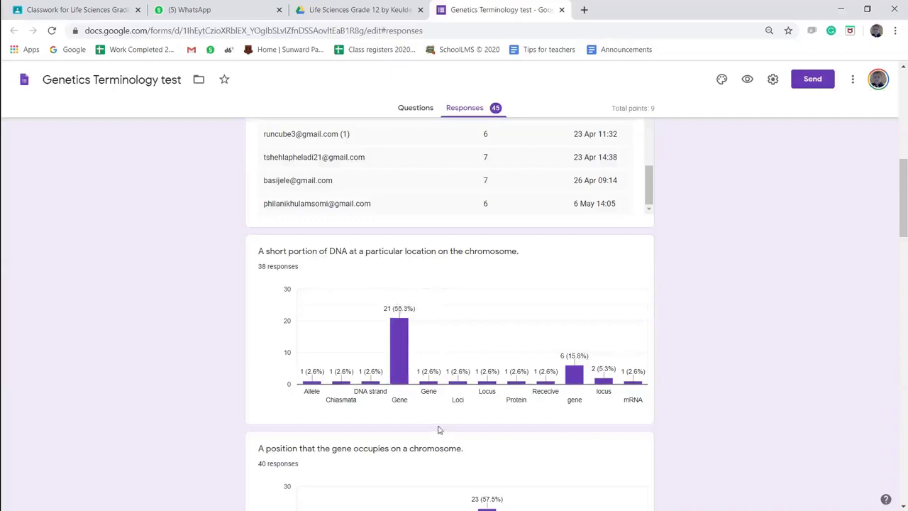
scroll(432, 418, "down", 2)
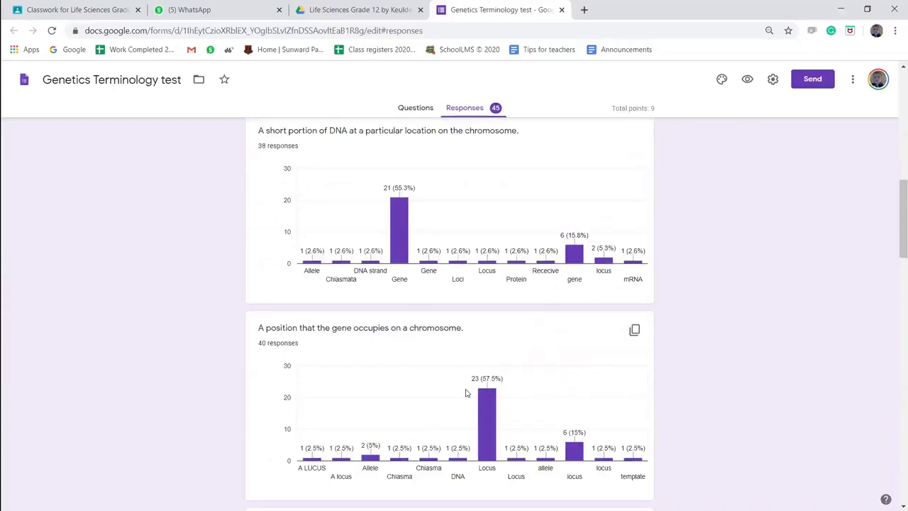
scroll(465, 393, "down", 1)
scroll(466, 393, "down", 3)
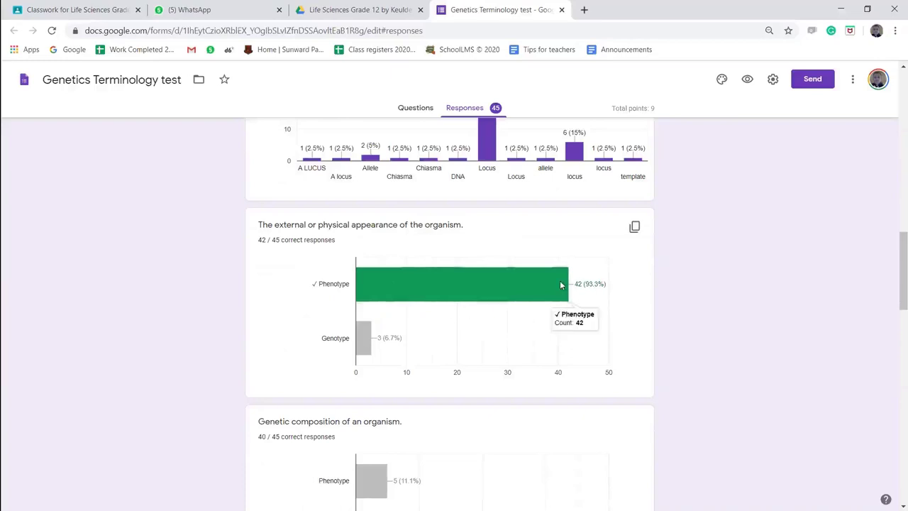
scroll(560, 285, "down", 1)
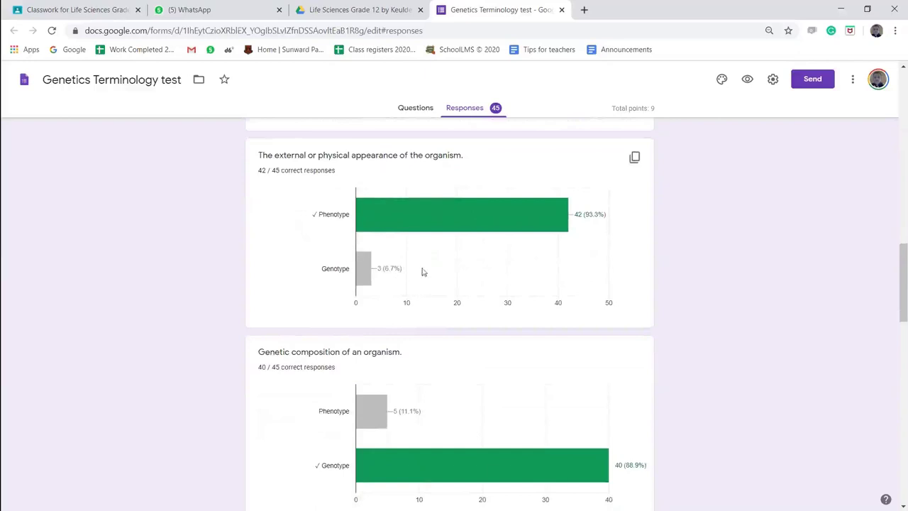
scroll(596, 431, "up", 15)
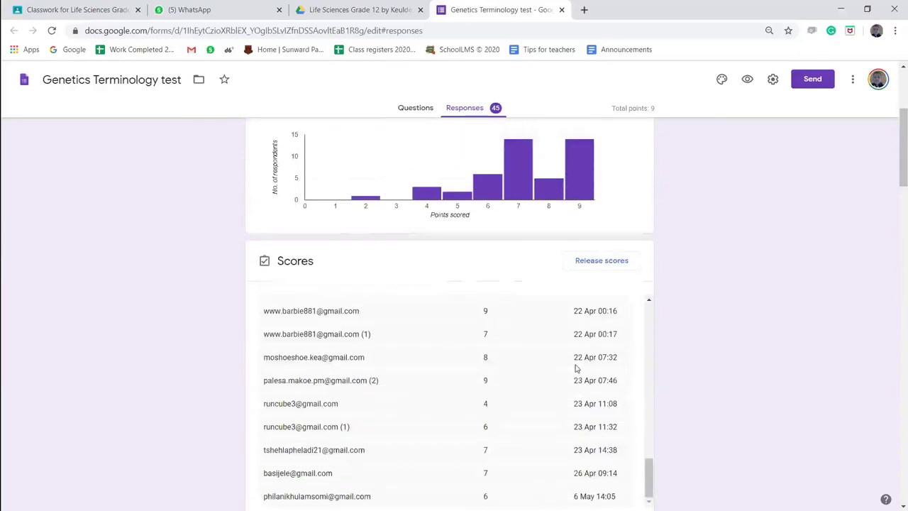
scroll(575, 365, "up", 5)
scroll(743, 324, "up", 3)
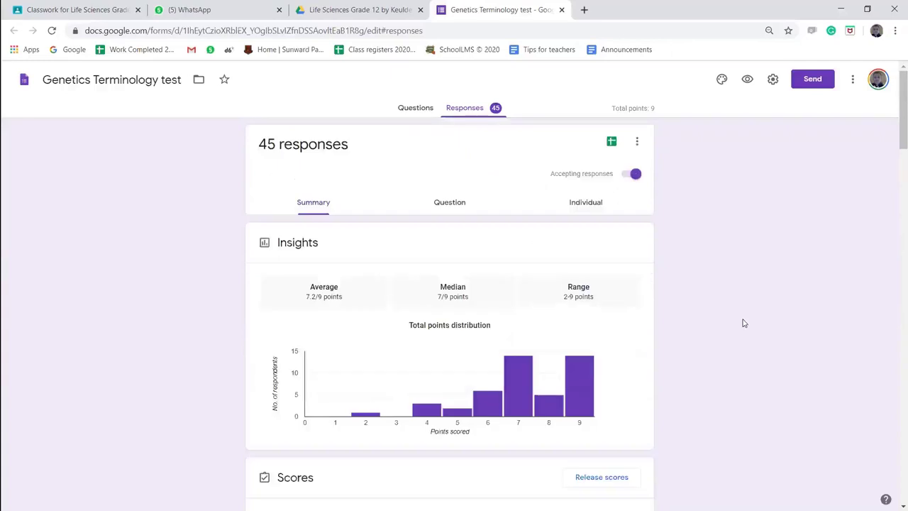